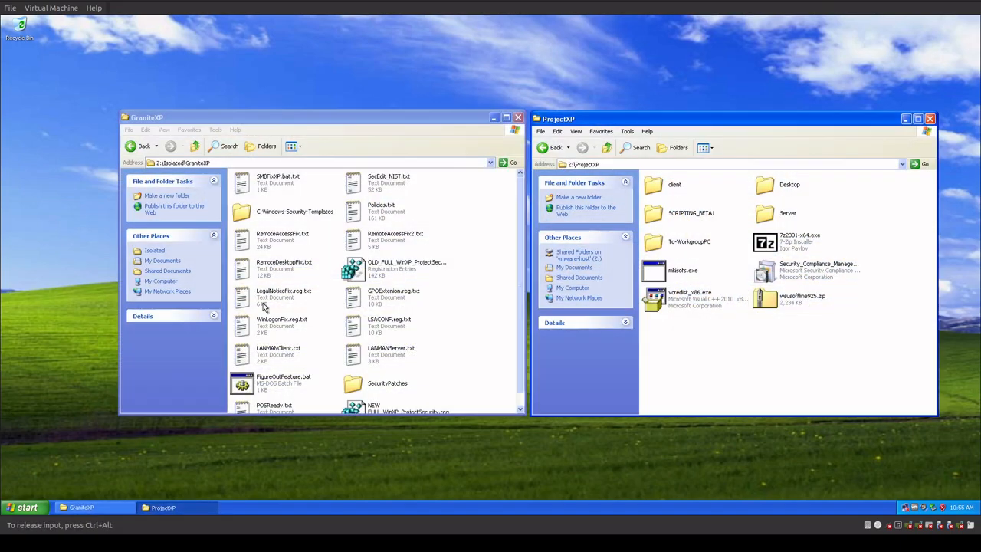
Move the GraniteXP and ProjectXP folder windows apart on the desktop.
{"action": "left_click_drag", "start_coordinate": [340, 119], "coordinate": [278, 50]}
{"action": "left_click_drag", "start_coordinate": [632, 125], "coordinate": [590, 86]}
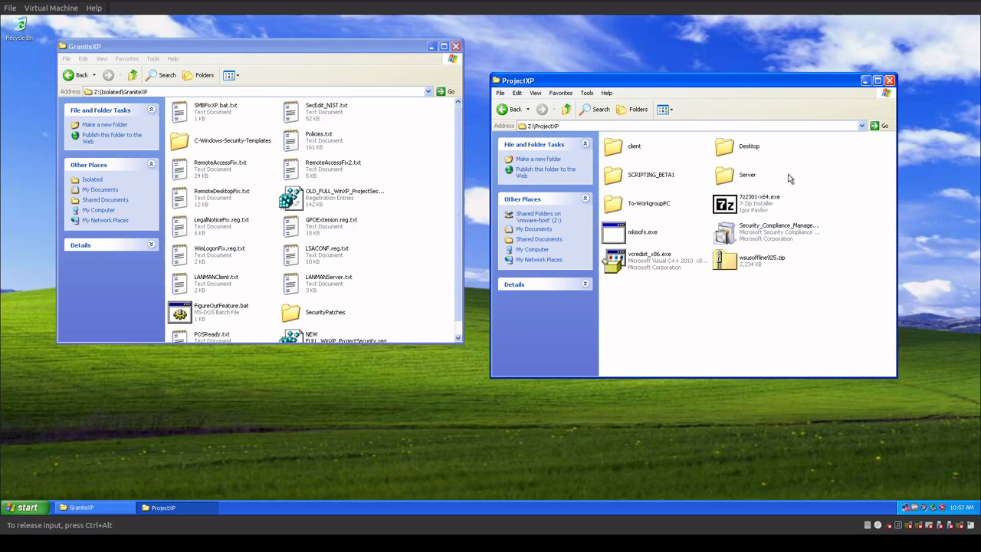
Look at the batch files in the NEW folder inside SCRIPTING_BETA1, and return to the ProjectXP folder.
{"action": "double_click", "coordinate": [625, 177]}
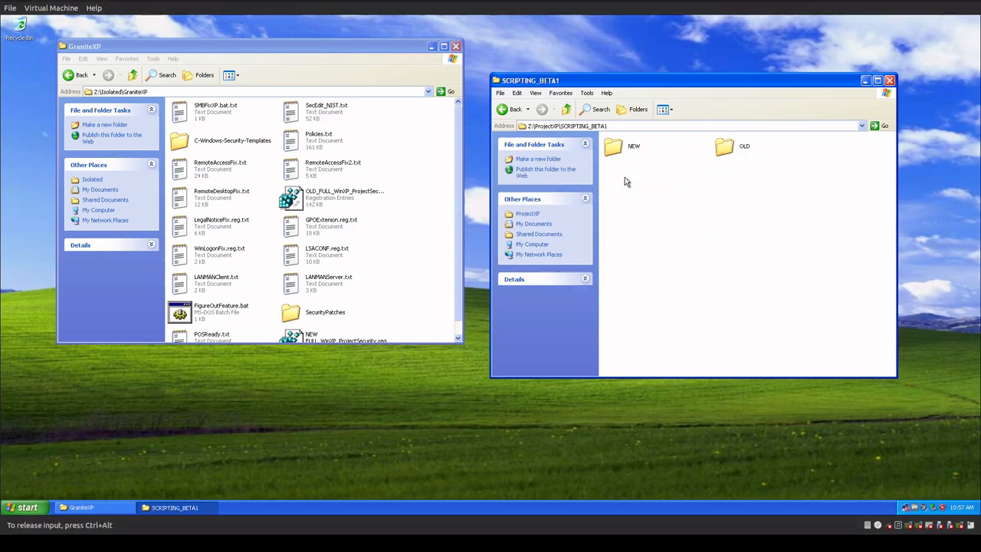
{"action": "double_click", "coordinate": [634, 147]}
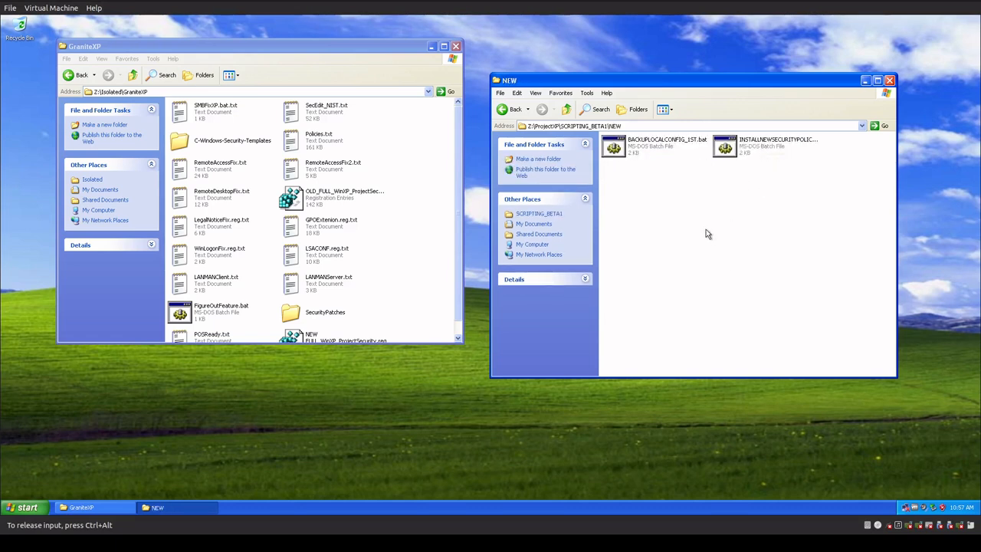
{"action": "left_click", "coordinate": [566, 109]}
{"action": "left_click", "coordinate": [567, 109]}
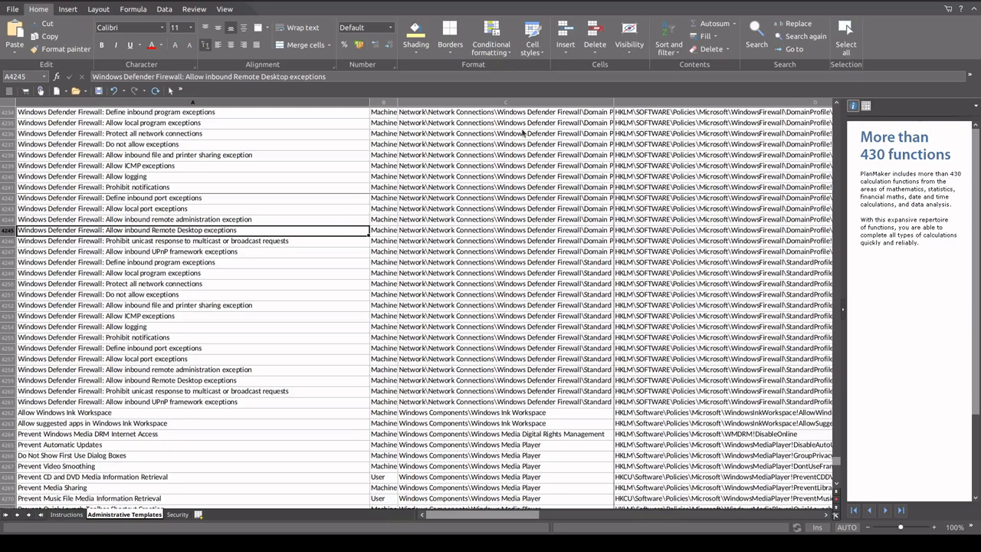
In the PlanMaker policy spreadsheet, examine the registry paths and supported Windows versions on the Administrative Templates sheet.
{"action": "scroll", "coordinate": [173, 292], "scroll_direction": "up", "scroll_amount": 9}
{"action": "scroll", "coordinate": [175, 299], "scroll_direction": "up", "scroll_amount": 9}
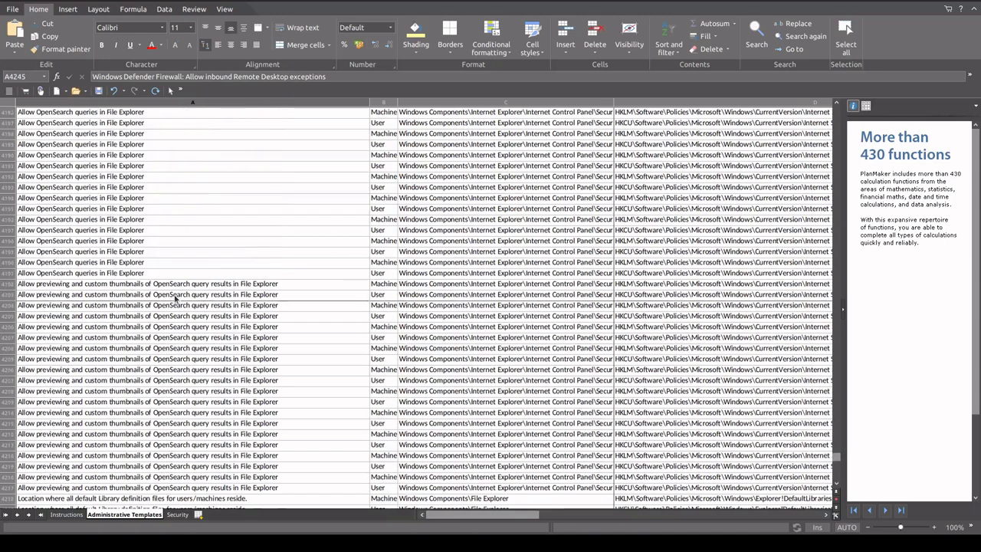
{"action": "left_click", "coordinate": [692, 177]}
{"action": "left_click_drag", "start_coordinate": [526, 512], "coordinate": [552, 512]}
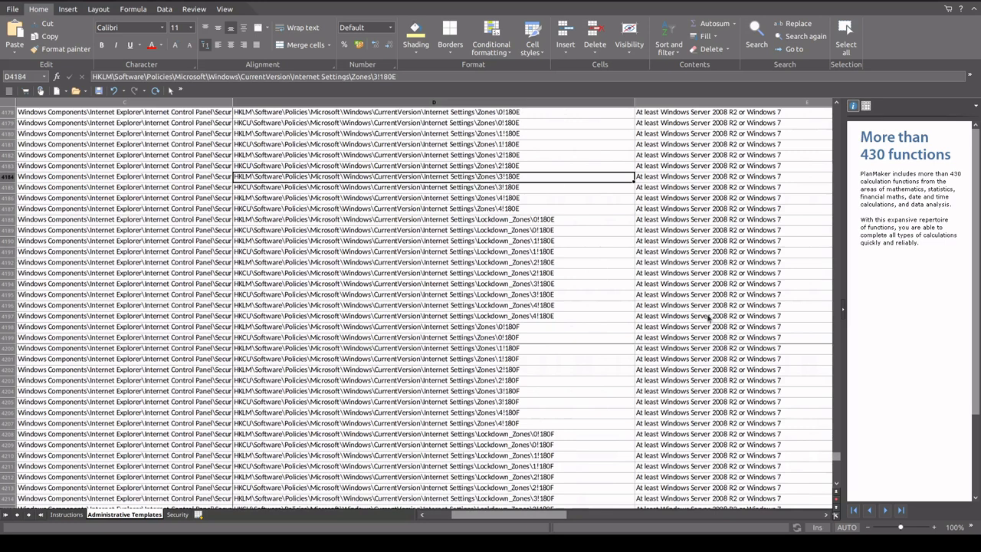
{"action": "scroll", "coordinate": [708, 318], "scroll_direction": "down", "scroll_amount": 9}
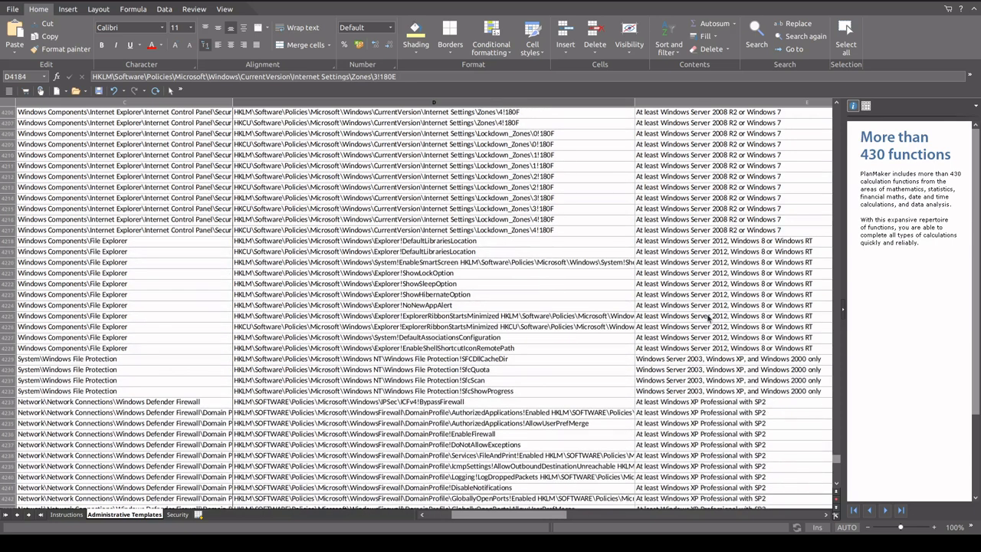
{"action": "scroll", "coordinate": [703, 361], "scroll_direction": "up", "scroll_amount": 8}
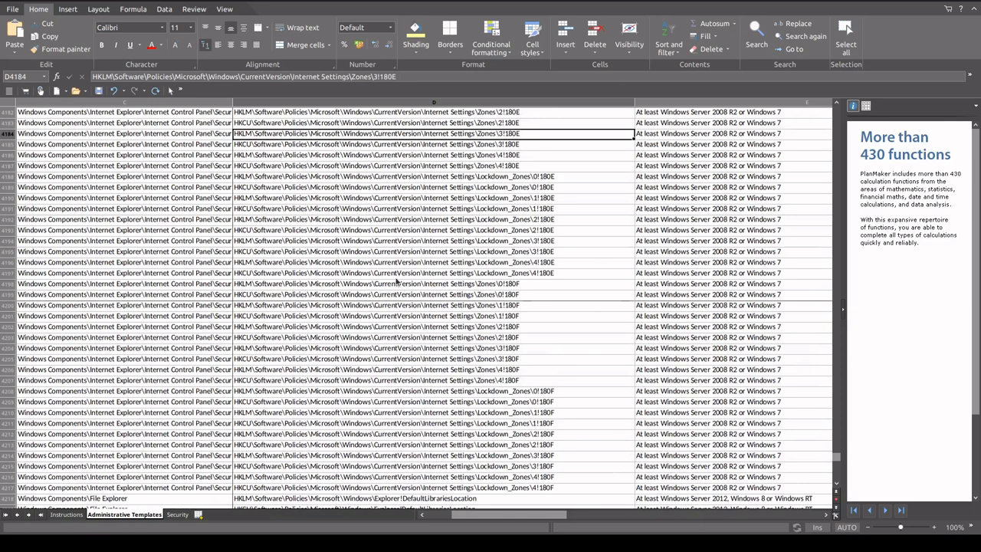
{"action": "scroll", "coordinate": [396, 281], "scroll_direction": "down", "scroll_amount": 5}
{"action": "scroll", "coordinate": [659, 403], "scroll_direction": "down", "scroll_amount": 4}
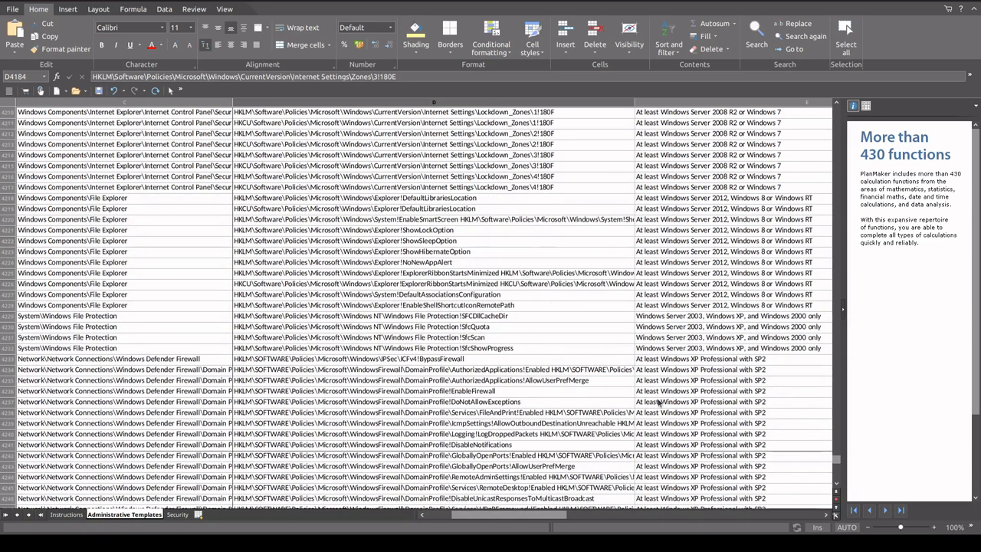
{"action": "left_click", "coordinate": [411, 414]}
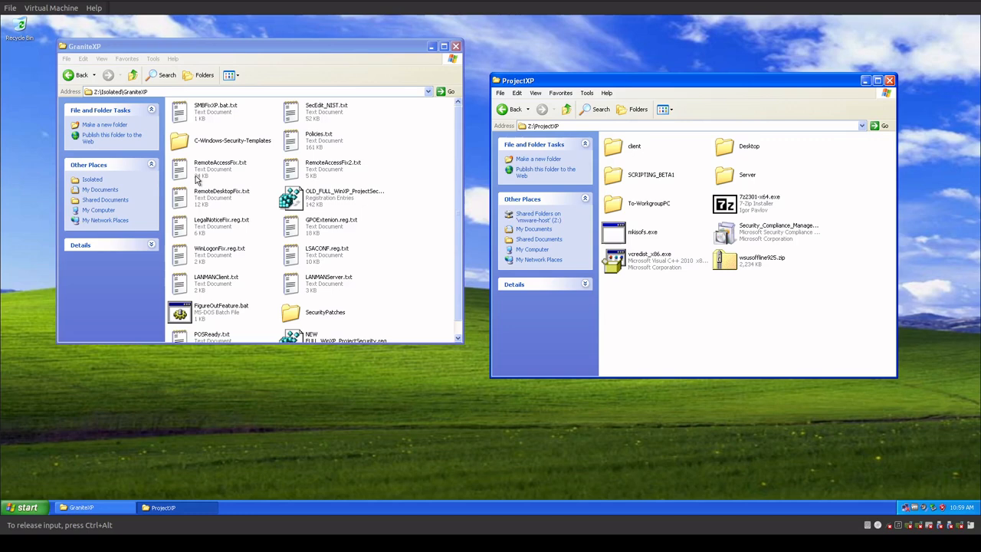
In the XP virtual machine, open OLD_FULL_WinXP_ProjectSecurity.reg in Notepad, review its SeCEdit entries and close it.
{"action": "right_click", "coordinate": [329, 199]}
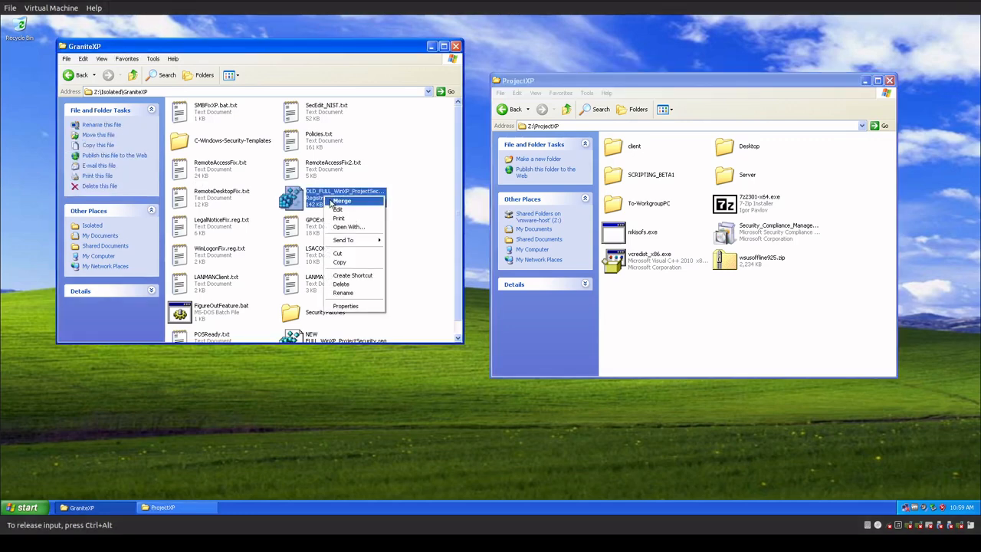
{"action": "left_click", "coordinate": [339, 201]}
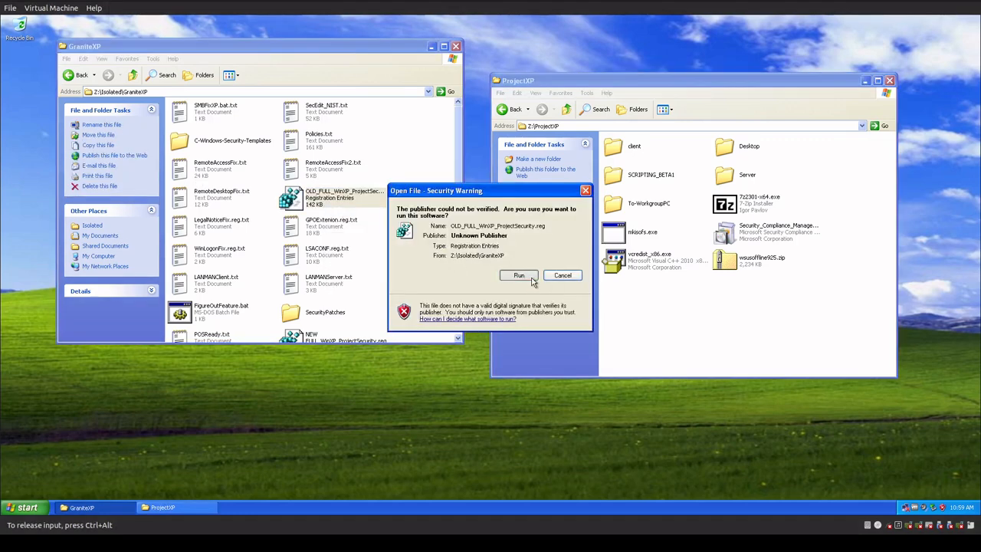
{"action": "left_click", "coordinate": [533, 282]}
{"action": "scroll", "coordinate": [512, 337], "scroll_direction": "down", "scroll_amount": 5}
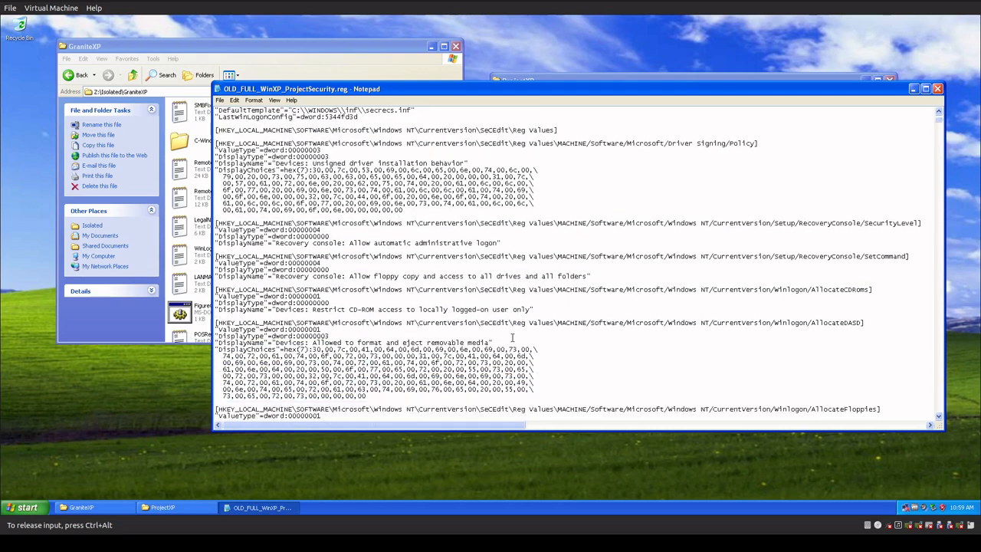
{"action": "scroll", "coordinate": [512, 338], "scroll_direction": "down", "scroll_amount": 12}
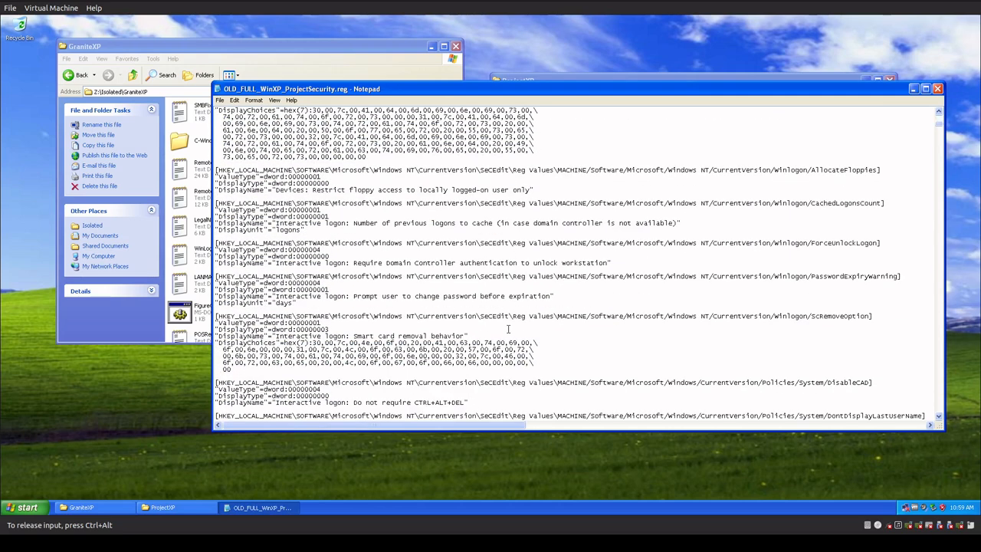
{"action": "left_click_drag", "start_coordinate": [940, 125], "coordinate": [957, 108]}
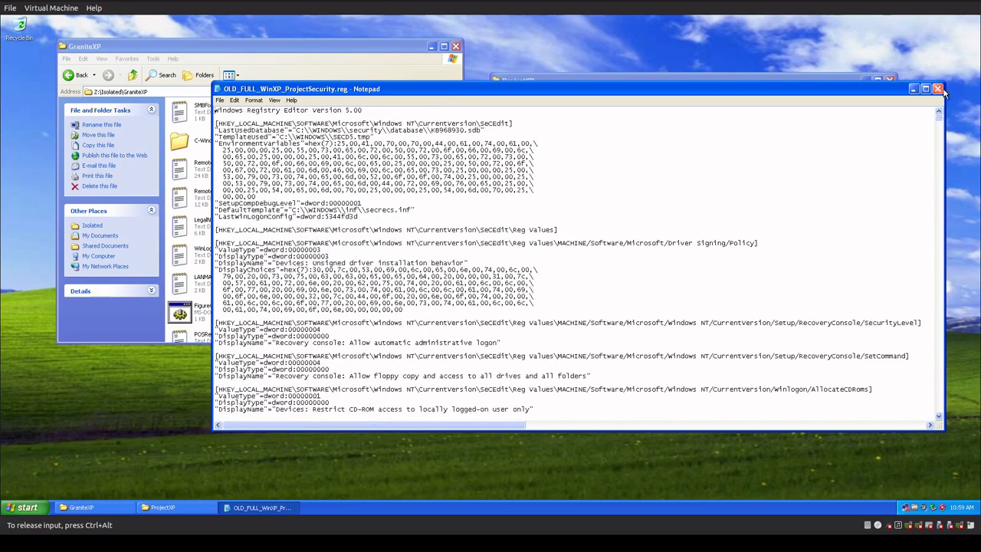
{"action": "left_click", "coordinate": [938, 89]}
{"action": "left_click", "coordinate": [283, 437]}
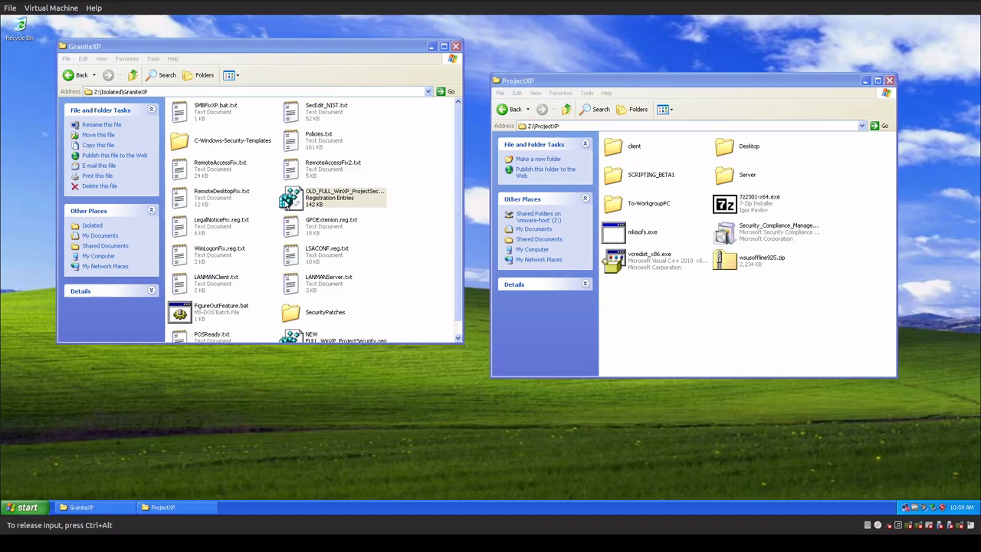
Open the System Properties of My Computer and check the computer name and workgroup.
{"action": "left_click", "coordinate": [27, 508]}
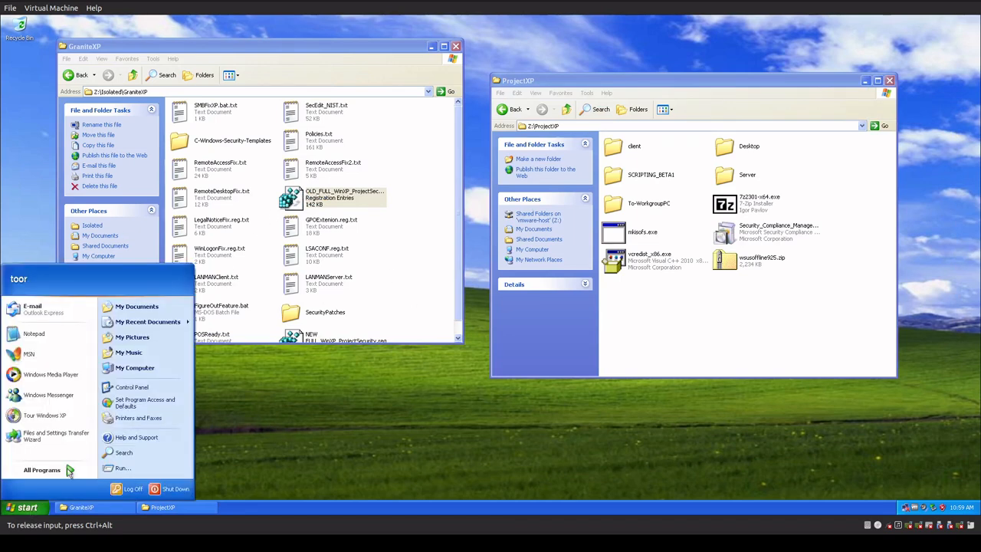
{"action": "right_click", "coordinate": [154, 368]}
{"action": "left_click", "coordinate": [169, 454]}
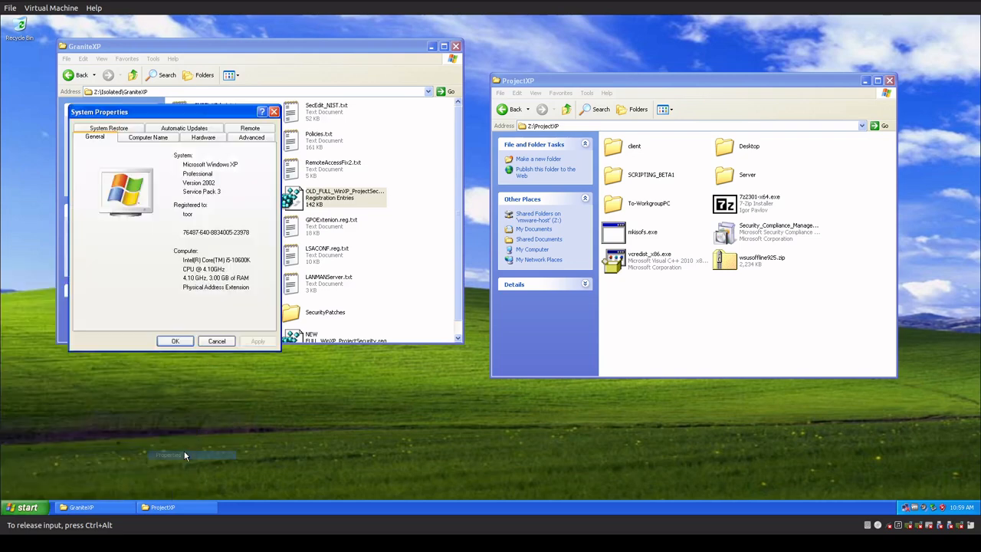
{"action": "left_click", "coordinate": [161, 138]}
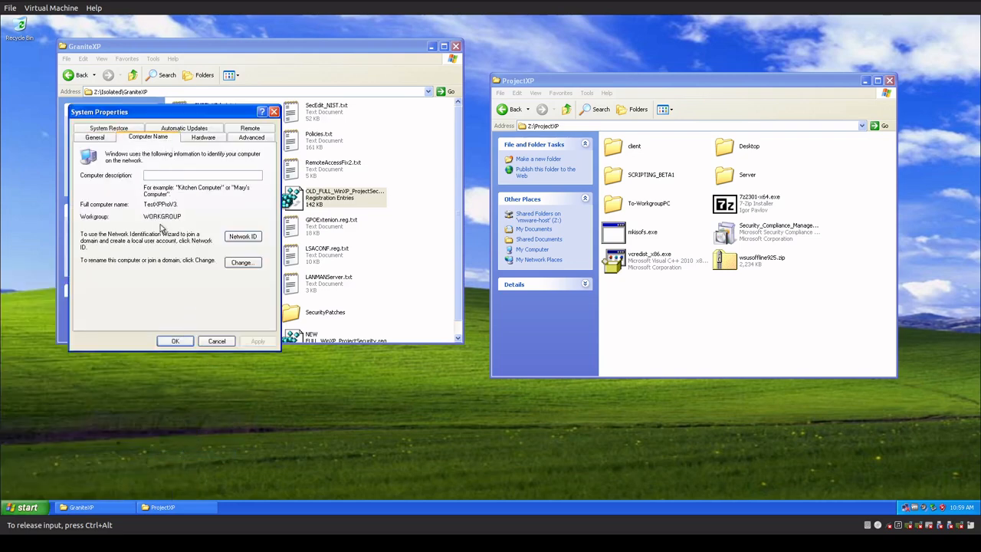
{"action": "left_click_drag", "start_coordinate": [181, 216], "coordinate": [132, 208]}
Open the folder c:\windows\system32 through the Run dialog.
{"action": "left_click", "coordinate": [27, 509]}
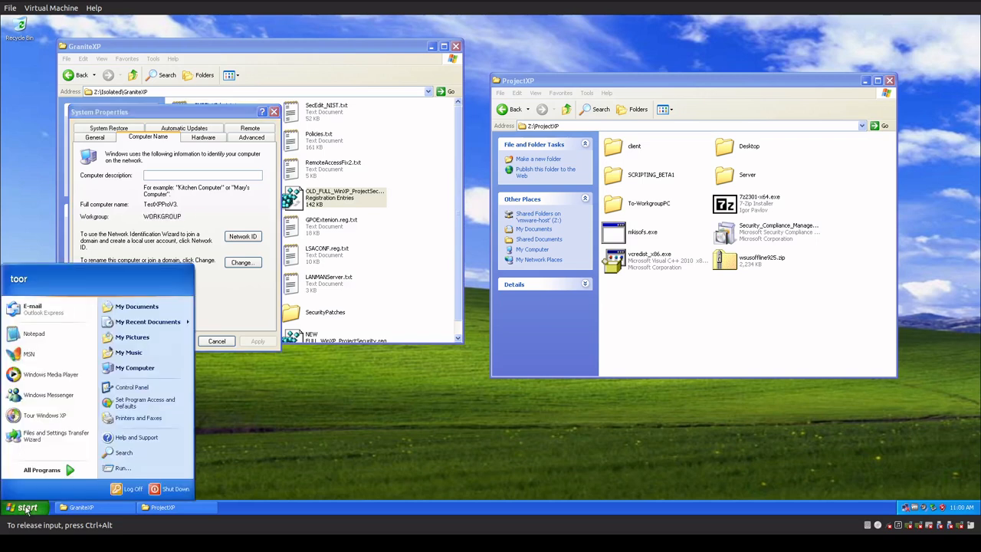
{"action": "left_click", "coordinate": [123, 469]}
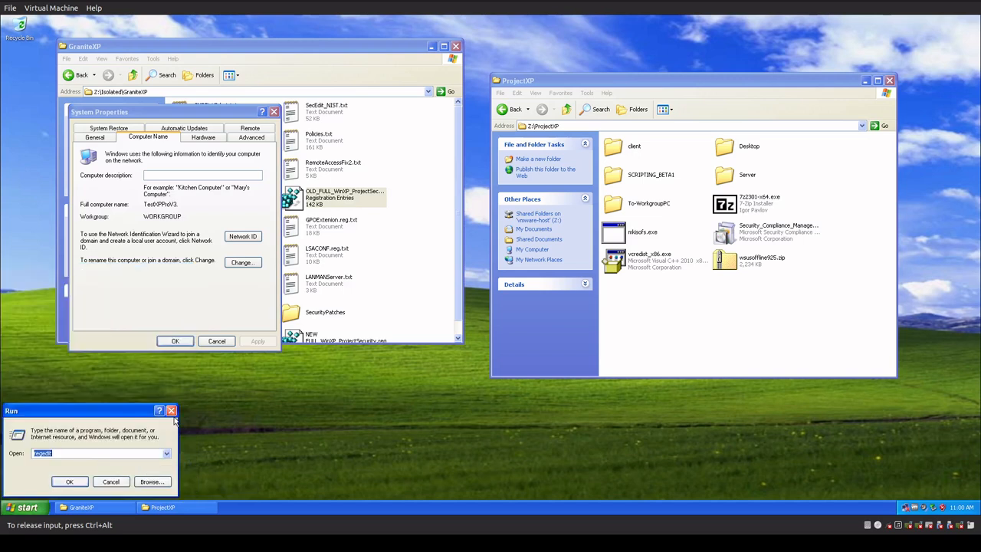
{"action": "type", "text": "c:\\"}
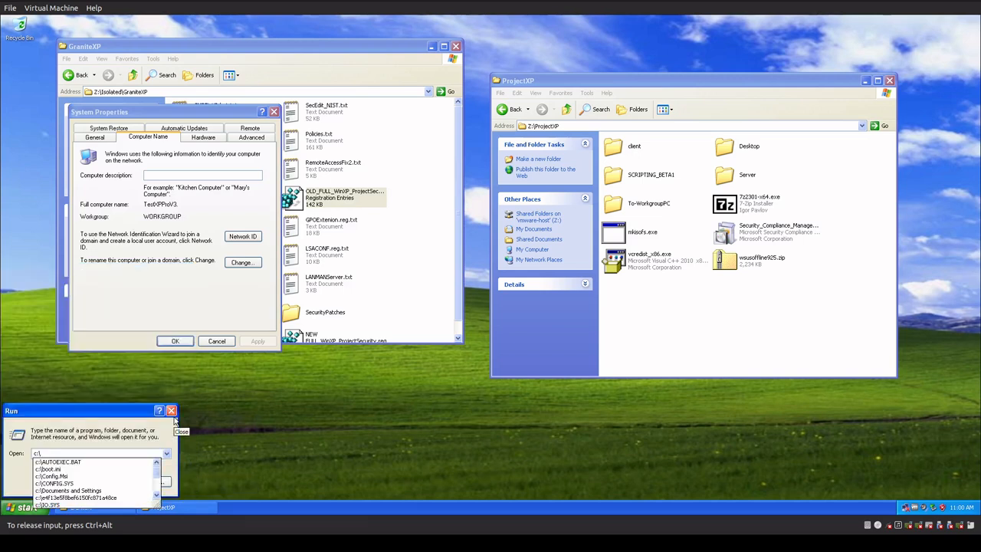
{"action": "type", "text": "windows\\sys"}
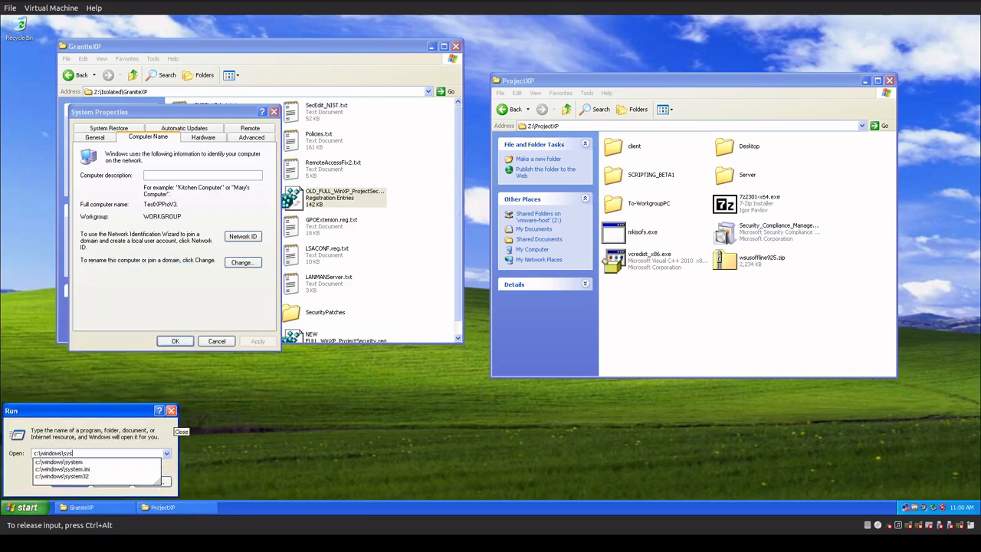
{"action": "type", "text": "tem32"}
{"action": "key", "text": "Return"}
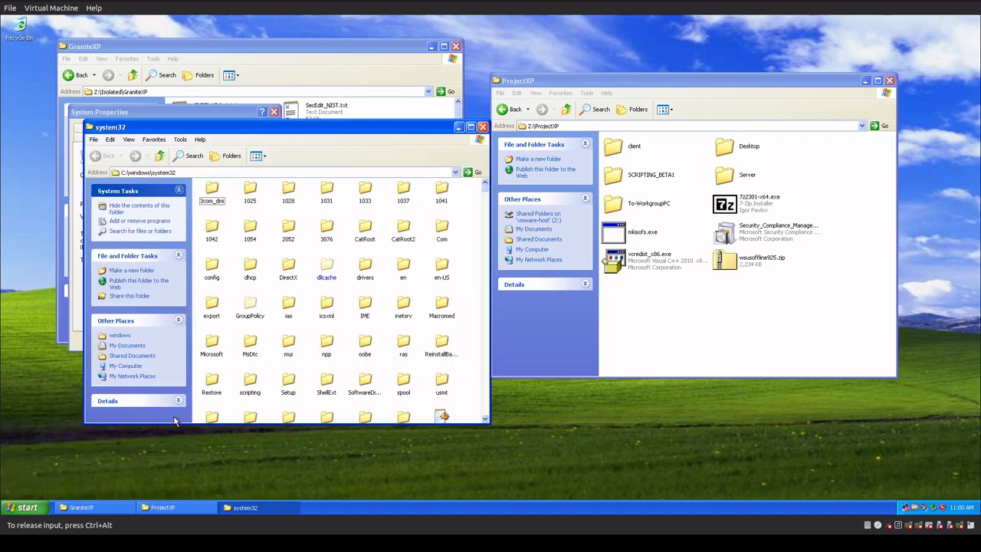
Open the Adm folder inside GroupPolicy to view its ADM template files, and move its window aside.
{"action": "left_click", "coordinate": [246, 309]}
{"action": "double_click", "coordinate": [246, 309]}
{"action": "double_click", "coordinate": [217, 195]}
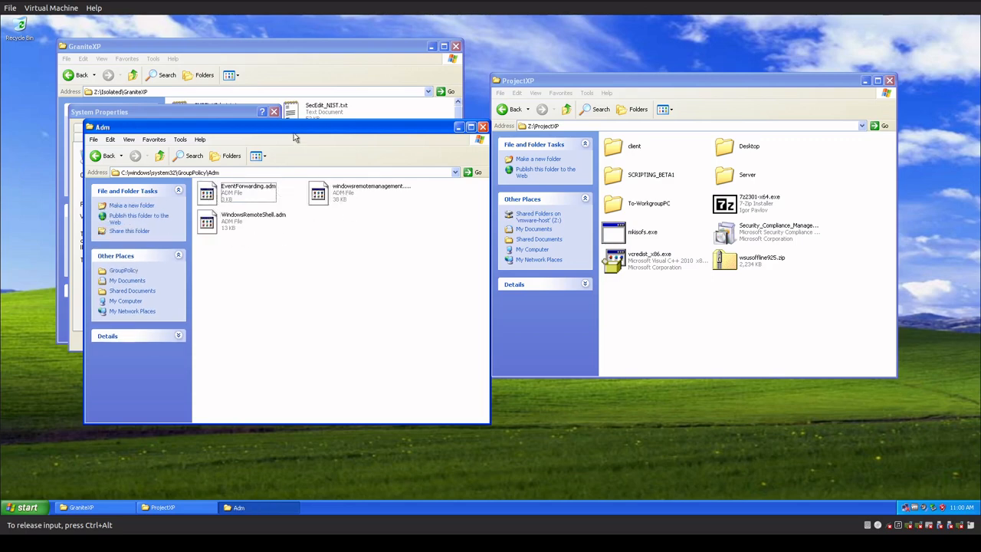
{"action": "left_click_drag", "start_coordinate": [311, 132], "coordinate": [610, 294]}
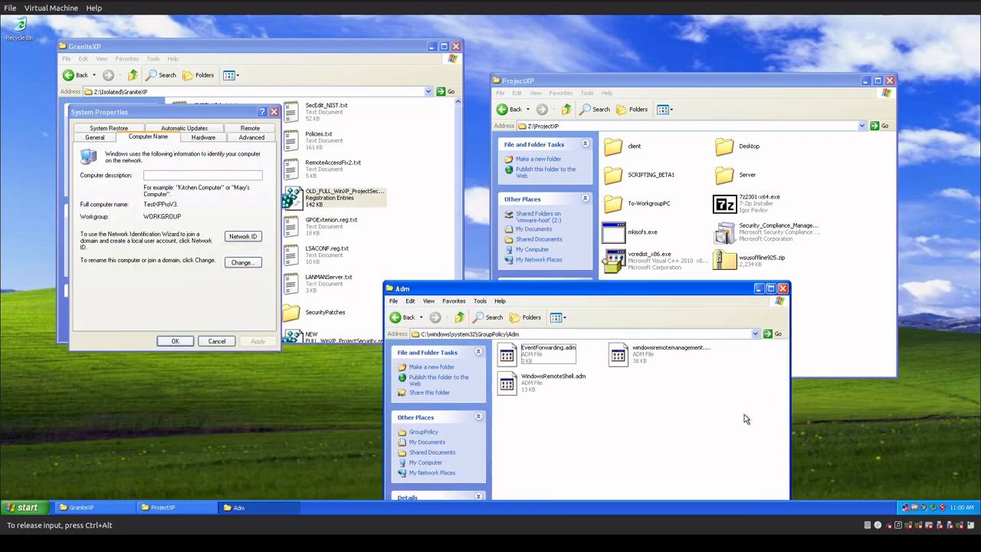
Close the Adm folder window and dismiss System Properties without making changes.
{"action": "left_click", "coordinate": [782, 288]}
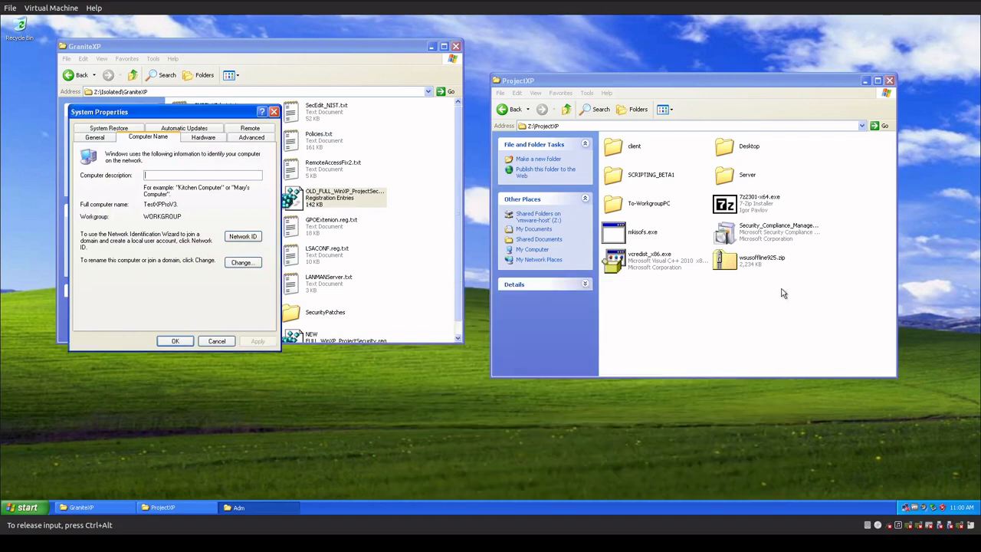
{"action": "left_click_drag", "start_coordinate": [177, 114], "coordinate": [306, 254]}
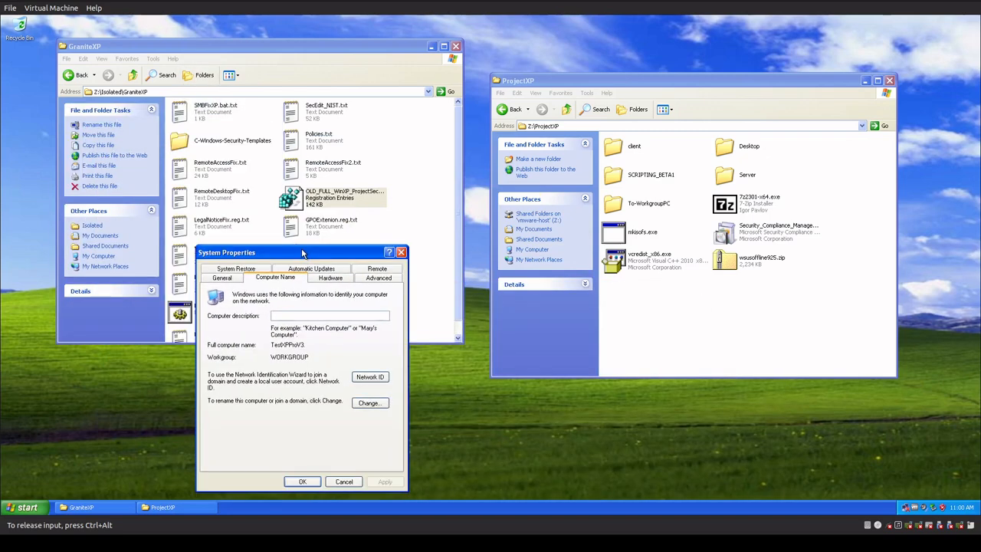
{"action": "left_click", "coordinate": [342, 482]}
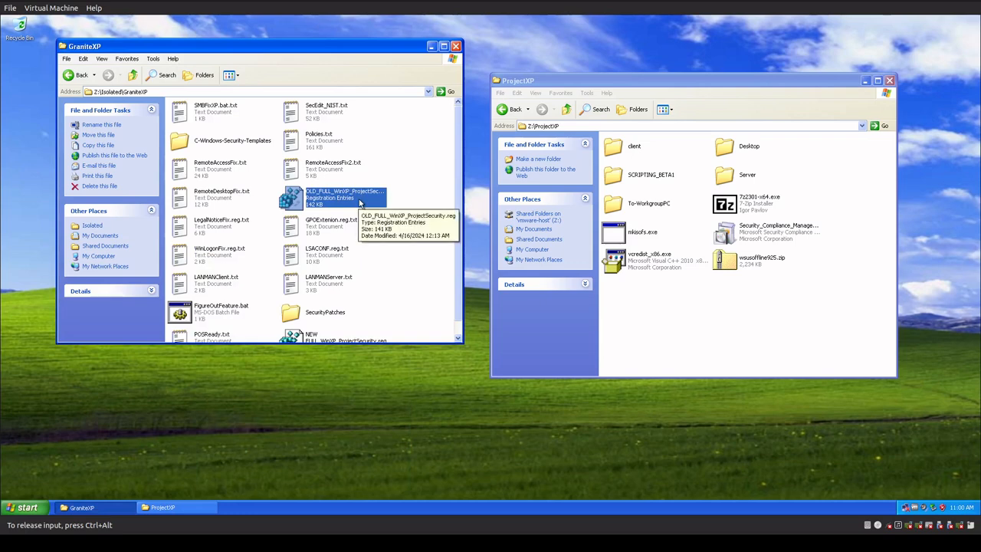
Launch the Registry Editor by running regedit.
{"action": "left_click", "coordinate": [25, 508]}
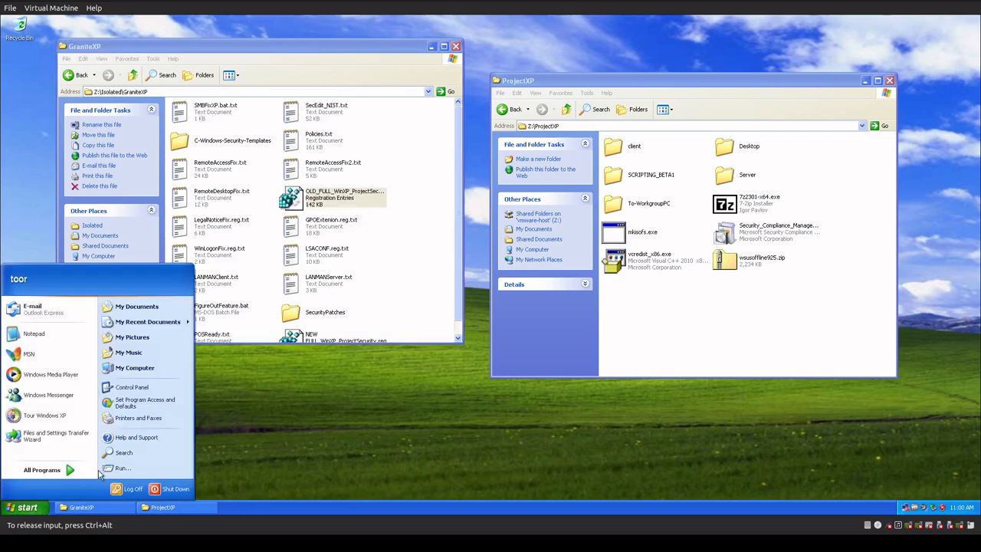
{"action": "left_click", "coordinate": [110, 469]}
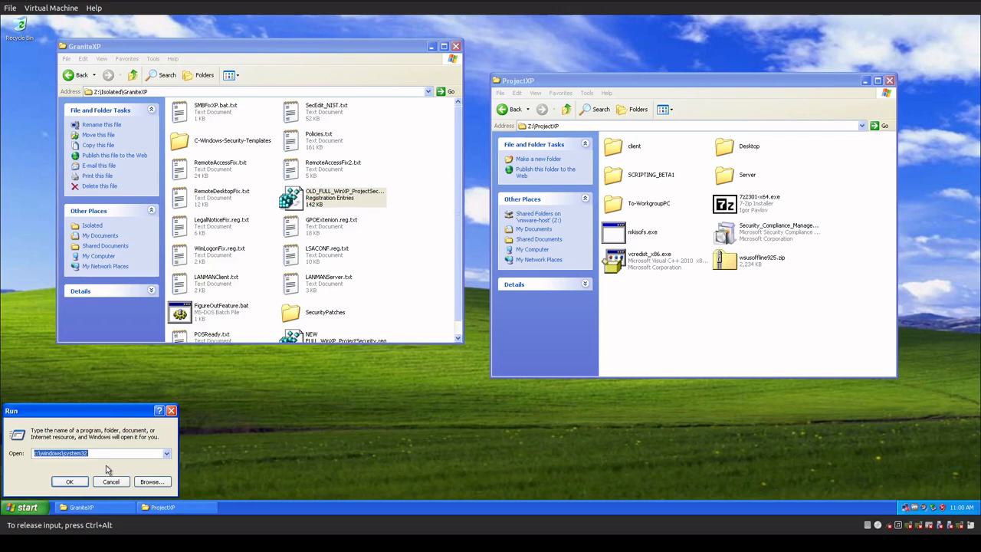
{"action": "type", "text": "regedit"}
{"action": "key", "text": "Return"}
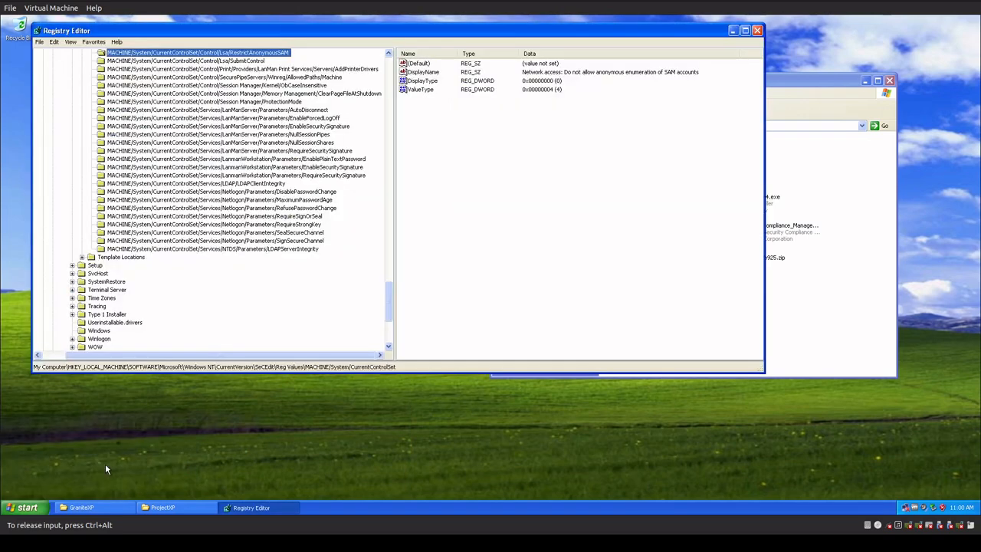
Inspect the SeCEdit key under Windows NT\CurrentVersion and its Reg Values subkeys, including RecoveryConsole/SecurityLevel.
{"action": "scroll", "coordinate": [229, 269], "scroll_direction": "up", "scroll_amount": 13}
{"action": "scroll", "coordinate": [229, 270], "scroll_direction": "up", "scroll_amount": 1}
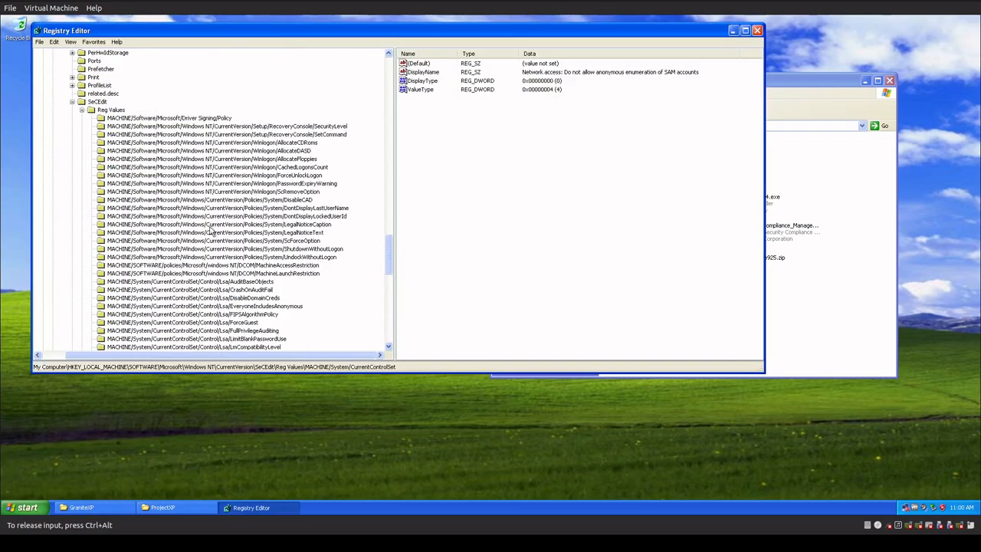
{"action": "left_click", "coordinate": [90, 105]}
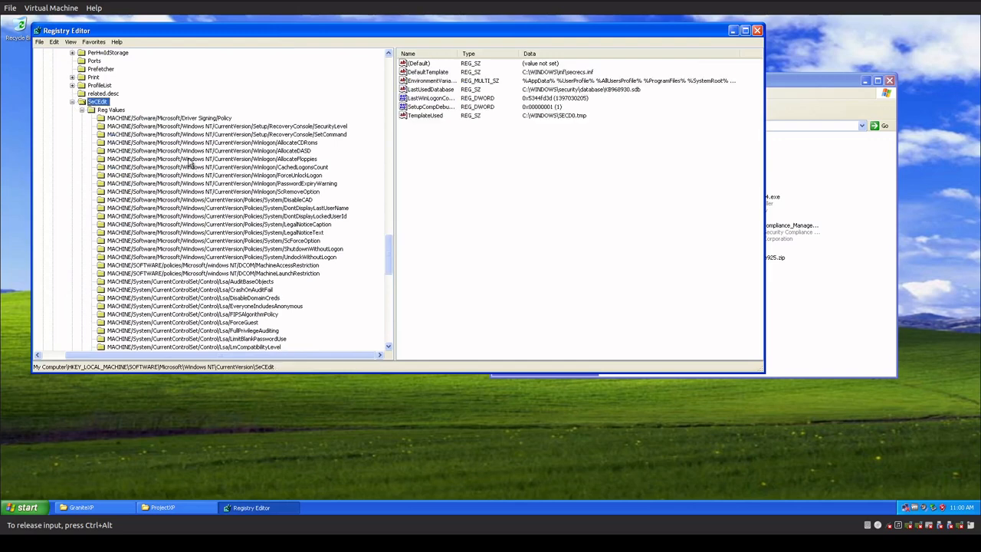
{"action": "left_click", "coordinate": [183, 151]}
{"action": "left_click", "coordinate": [99, 104]}
{"action": "left_click", "coordinate": [196, 126]}
{"action": "scroll", "coordinate": [250, 262], "scroll_direction": "down", "scroll_amount": 6}
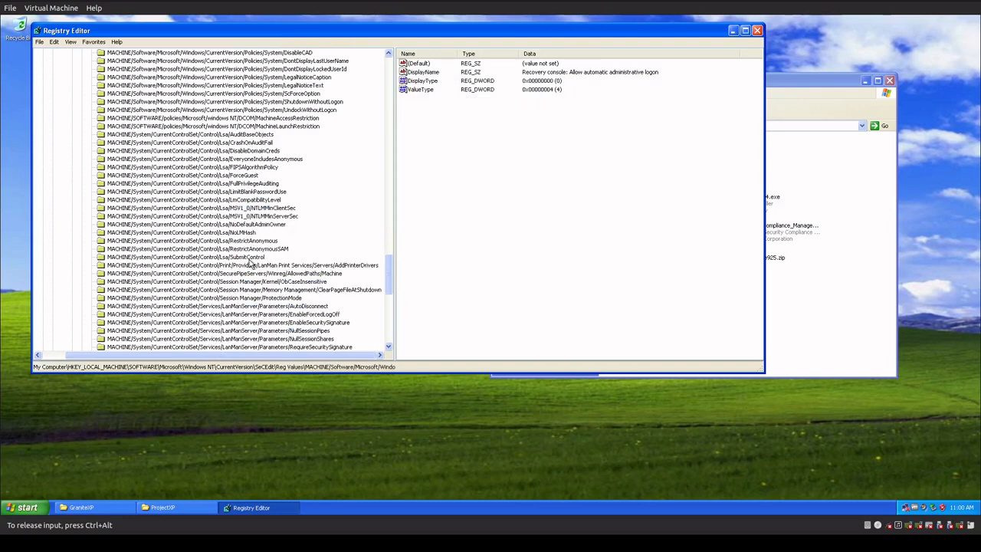
Look through the Lsa, Session Manager and LanManServer policy entries listed under the SeCEdit Reg Values key.
{"action": "scroll", "coordinate": [246, 260], "scroll_direction": "down", "scroll_amount": 10}
{"action": "scroll", "coordinate": [230, 258], "scroll_direction": "up", "scroll_amount": 8}
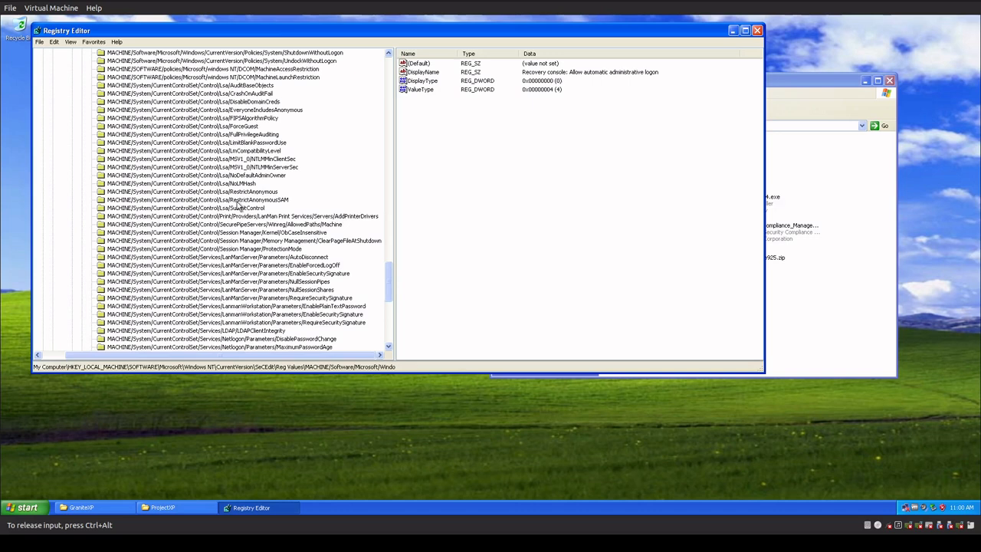
{"action": "scroll", "coordinate": [234, 285], "scroll_direction": "up", "scroll_amount": 5}
{"action": "scroll", "coordinate": [236, 285], "scroll_direction": "up", "scroll_amount": 1}
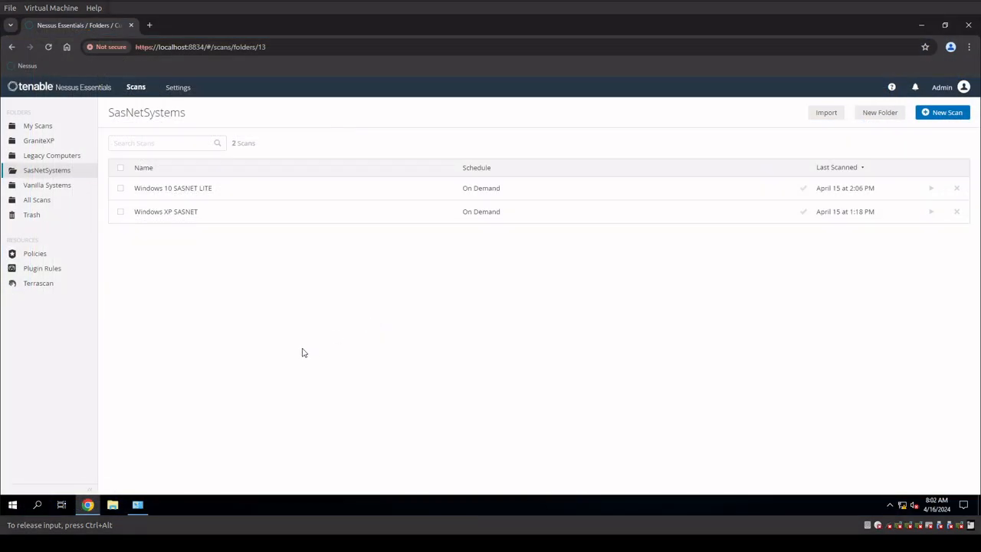
In Nessus Essentials, review the Windows XP SASNET scan and the Legacy Computers scan Windows XP - Full Updates and GPO, including its history and vulnerabilities.
{"action": "left_click", "coordinate": [184, 222]}
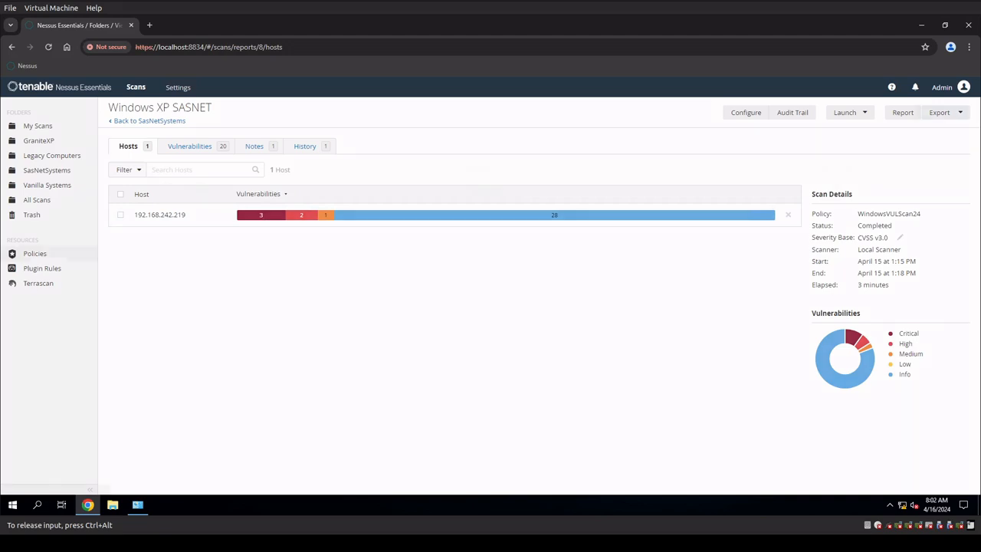
{"action": "left_click", "coordinate": [51, 154]}
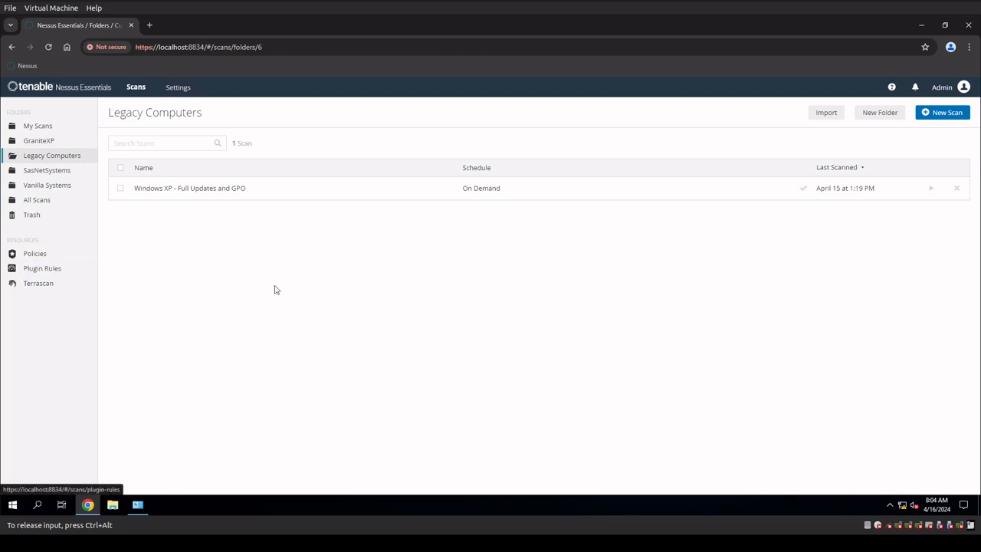
{"action": "left_click", "coordinate": [221, 194]}
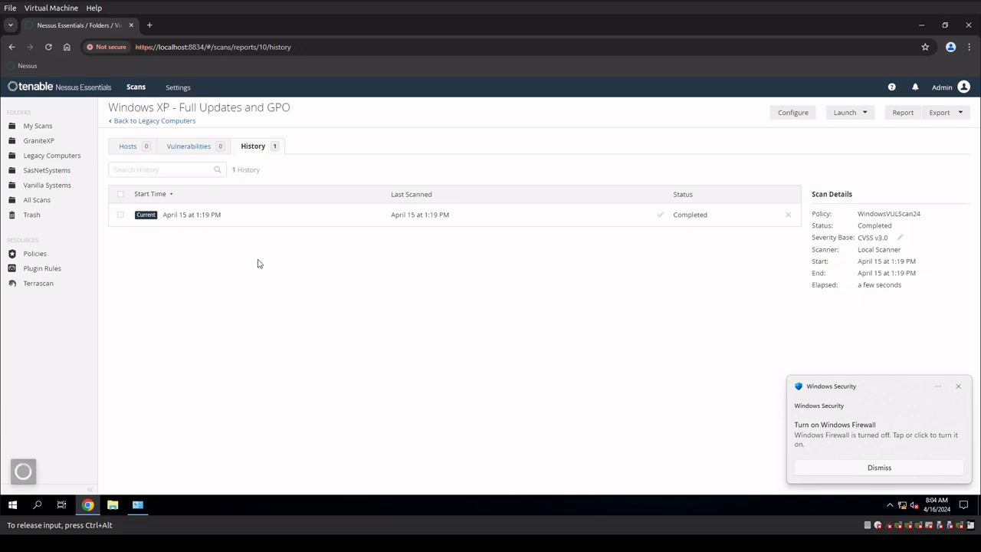
{"action": "left_click", "coordinate": [191, 147]}
{"action": "left_click", "coordinate": [240, 148]}
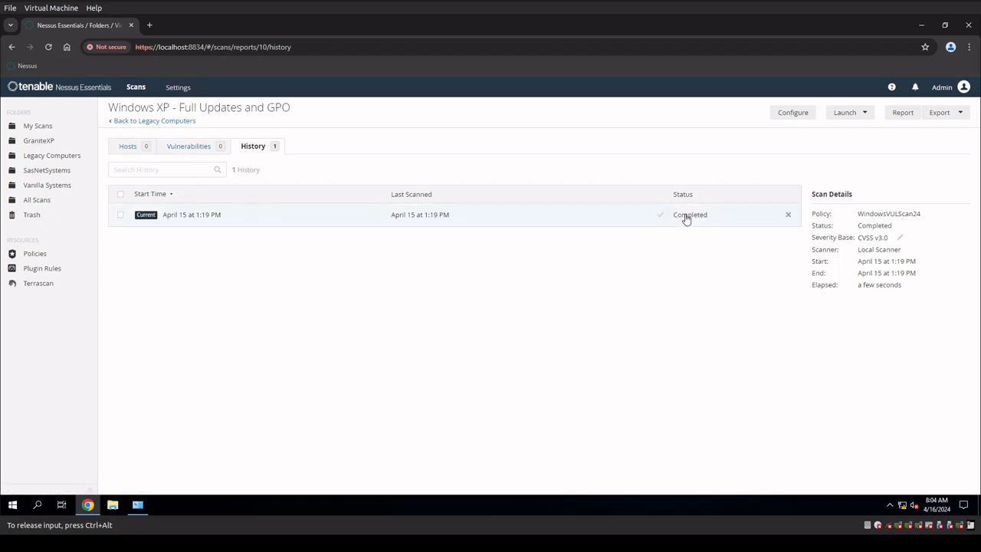
{"action": "left_click", "coordinate": [182, 154]}
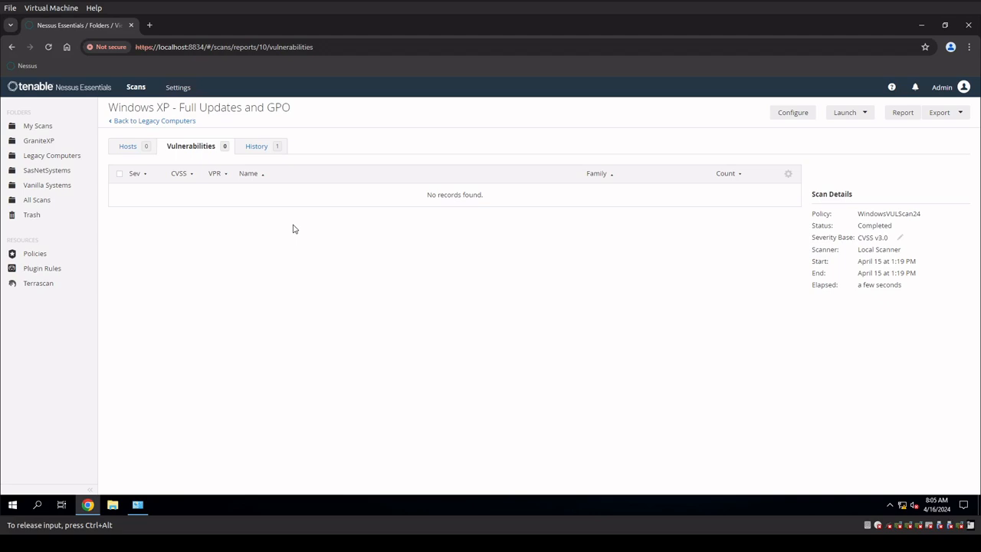
Review the host results of the PRE_Updates_4-15-24 scan in the GraniteXP folder and return to the scan list.
{"action": "left_click", "coordinate": [47, 143]}
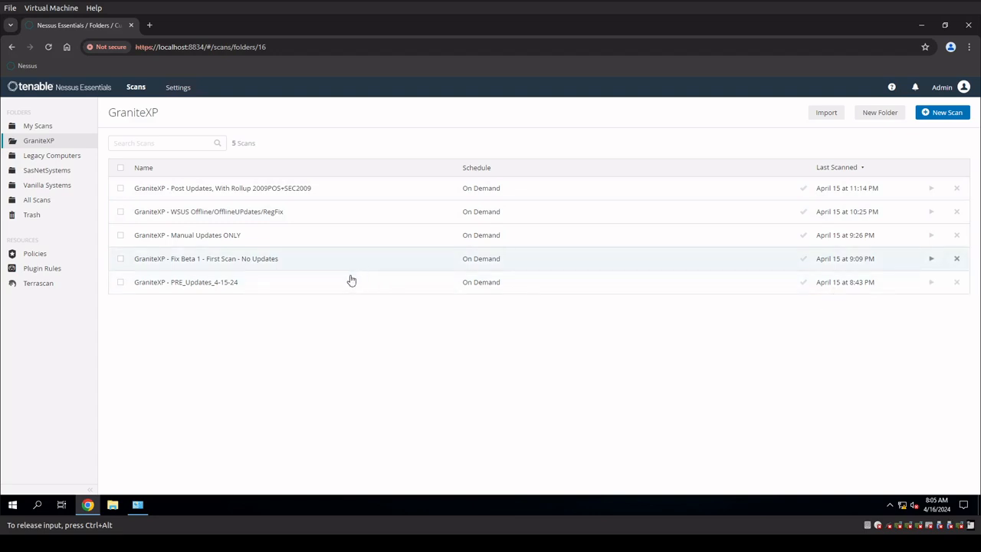
{"action": "left_click", "coordinate": [220, 285]}
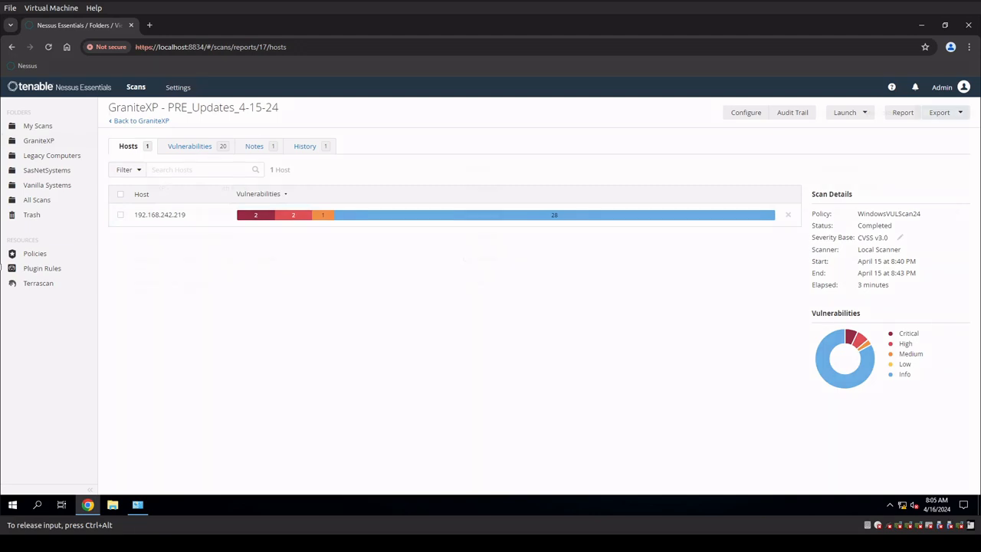
{"action": "left_click", "coordinate": [141, 121]}
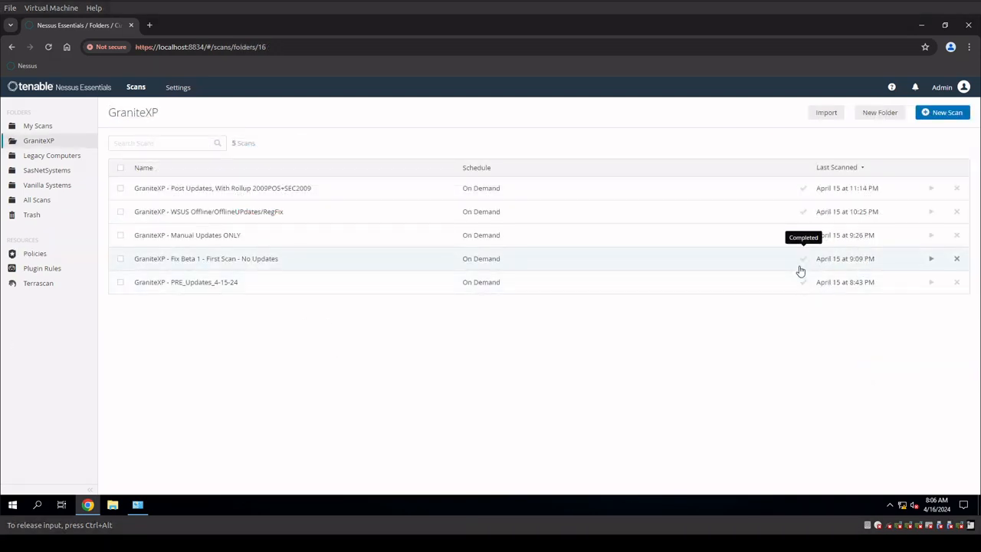
Check the severity breakdown of the GraniteXP - Fix Beta 1 - First Scan - No Updates scan, and go back to the GraniteXP folder.
{"action": "left_click", "coordinate": [212, 264]}
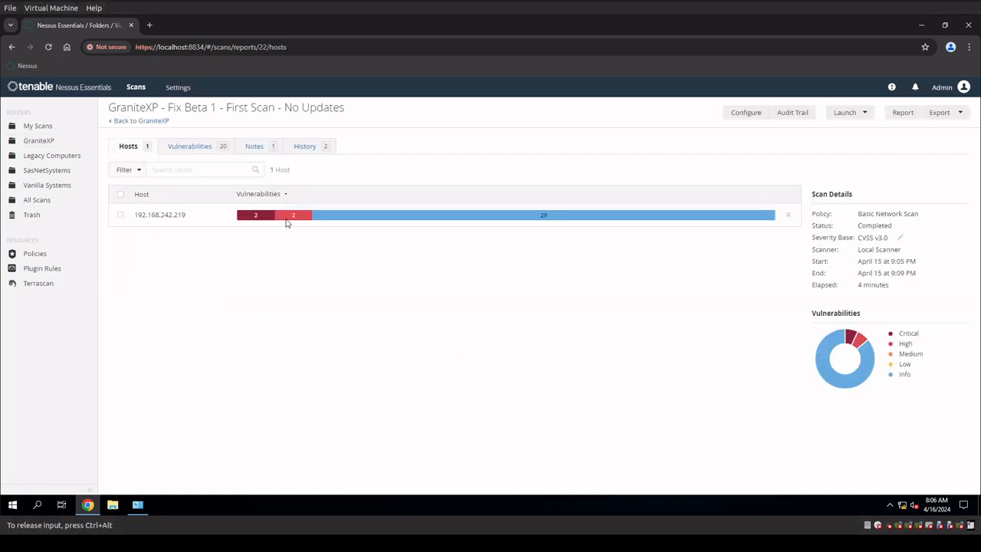
{"action": "mouse_move", "coordinate": [266, 221]}
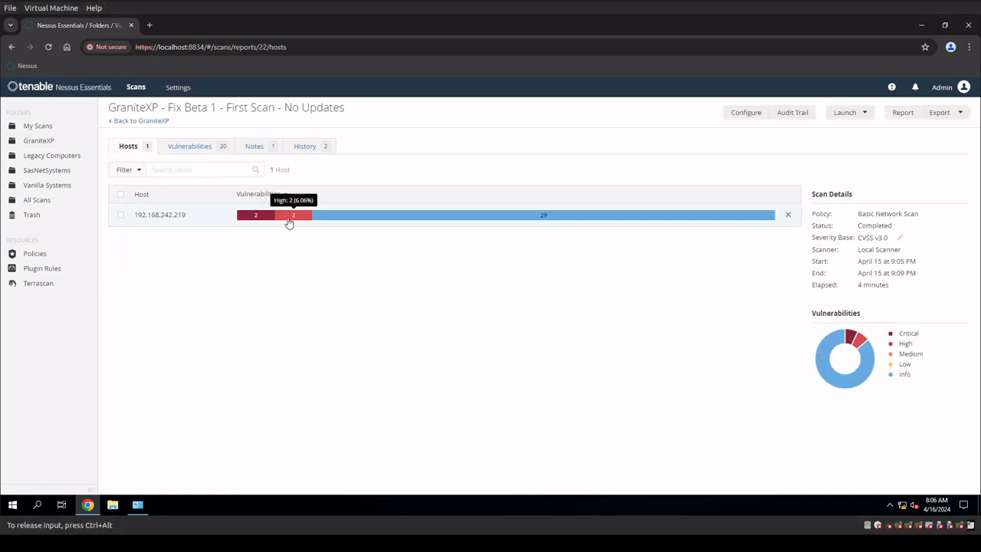
{"action": "mouse_move", "coordinate": [356, 219]}
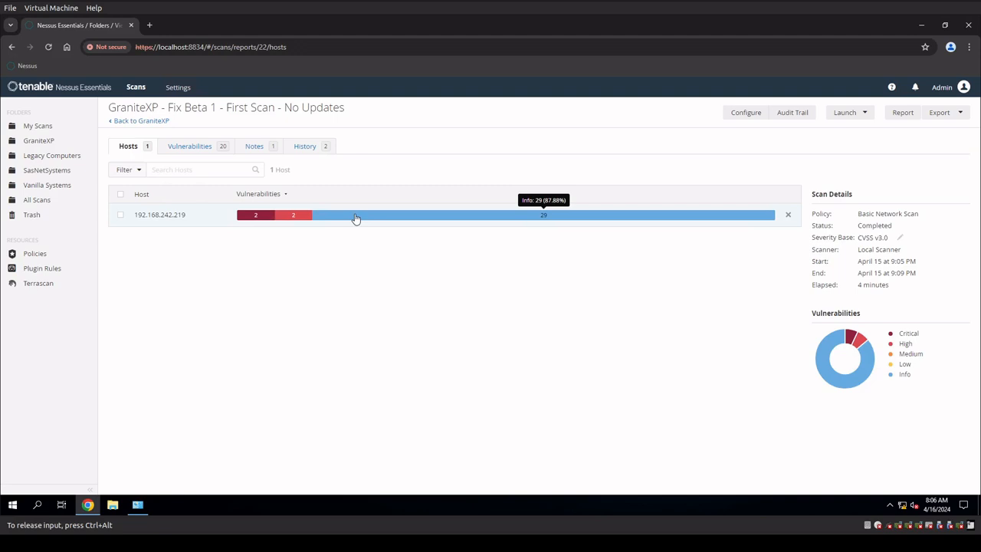
{"action": "left_click", "coordinate": [40, 141]}
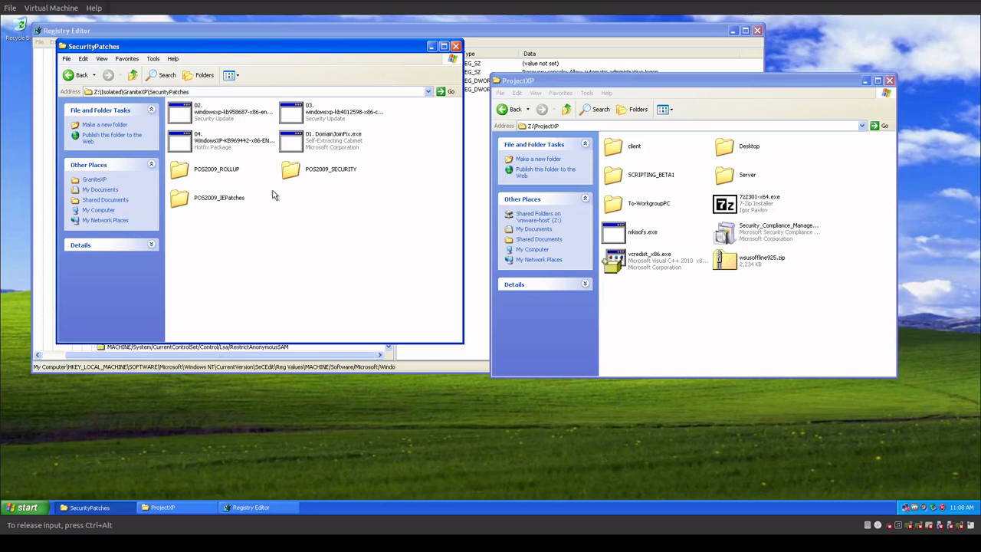
On the Windows XP machine, look over the numbered patches 01 to 04 in the SecurityPatches folder, including DomainJoinFix.exe, KB958687, KB4012598 and KB969442.
{"action": "left_click", "coordinate": [212, 144]}
{"action": "left_click", "coordinate": [205, 121]}
{"action": "left_click", "coordinate": [314, 138]}
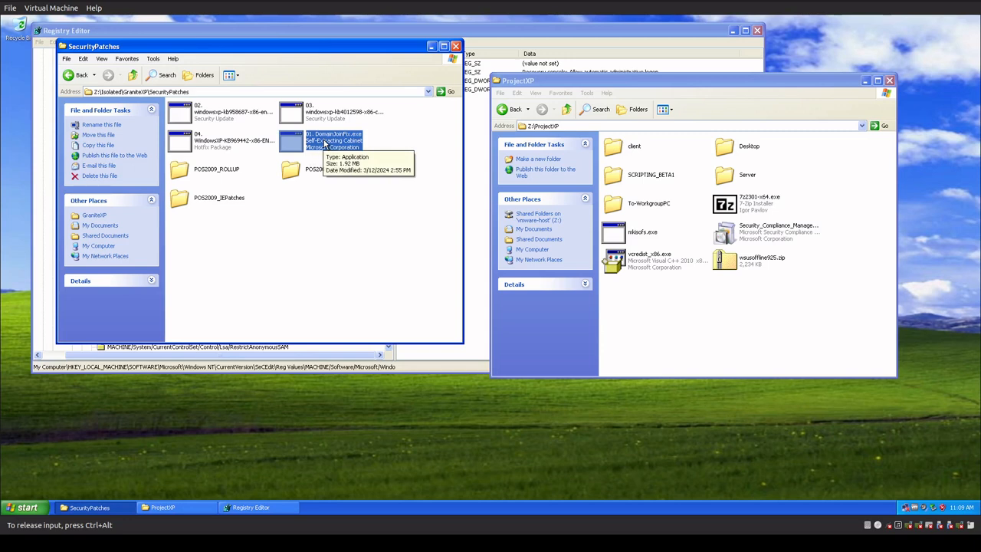
{"action": "left_click", "coordinate": [227, 121]}
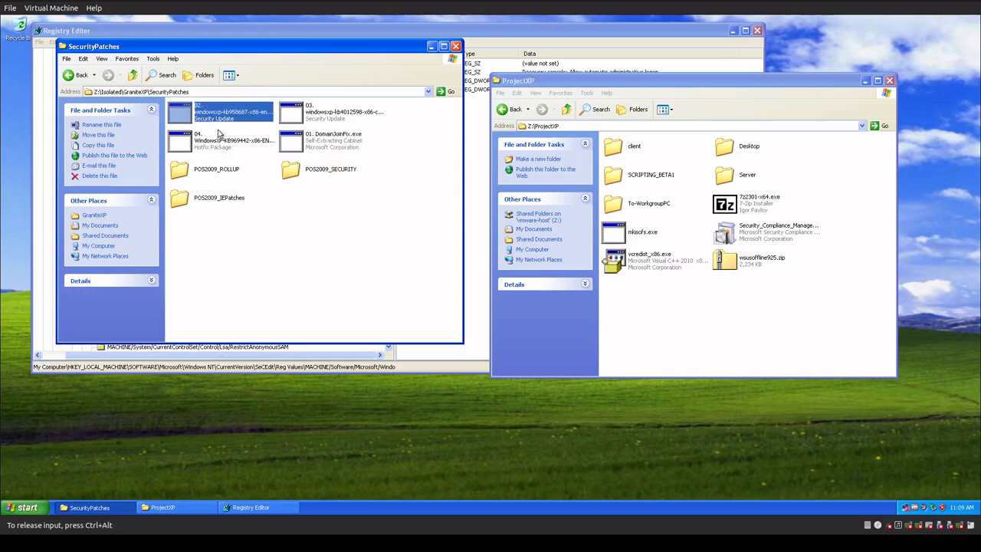
{"action": "left_click", "coordinate": [214, 148]}
{"action": "left_click", "coordinate": [291, 115]}
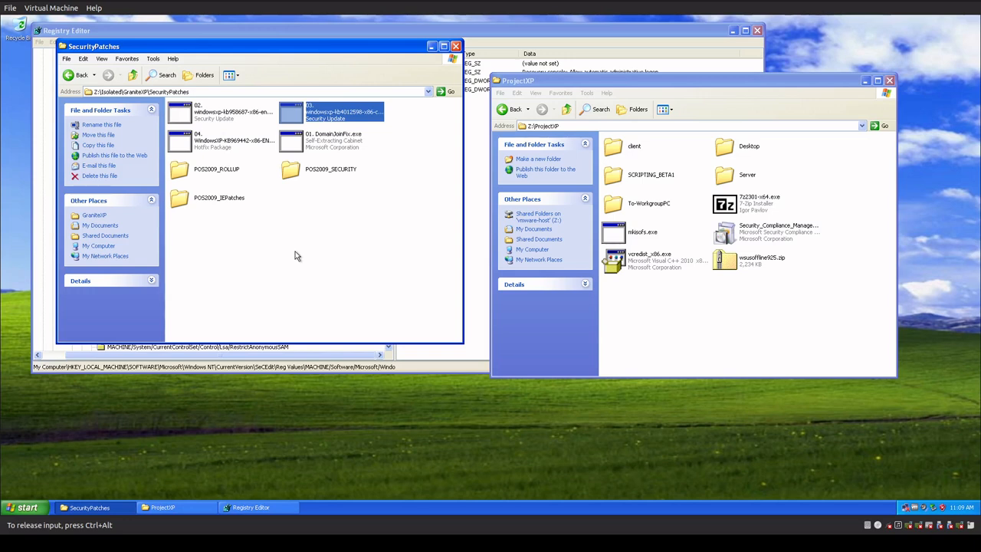
{"action": "left_click", "coordinate": [298, 147]}
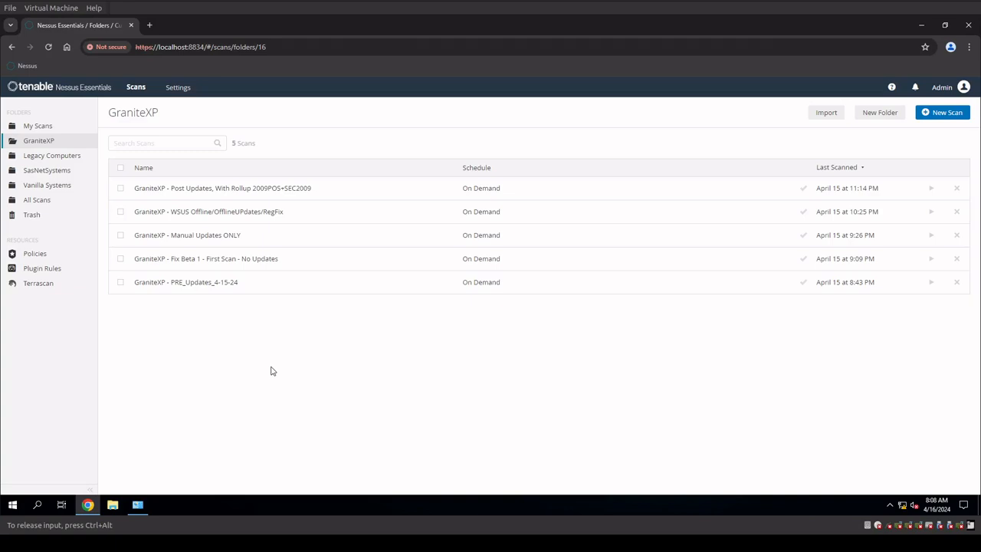
Back in Nessus Essentials, open the GraniteXP - Manual Updates ONLY scan and check the host's critical, high and info findings.
{"action": "left_click", "coordinate": [228, 243]}
{"action": "mouse_move", "coordinate": [244, 219]}
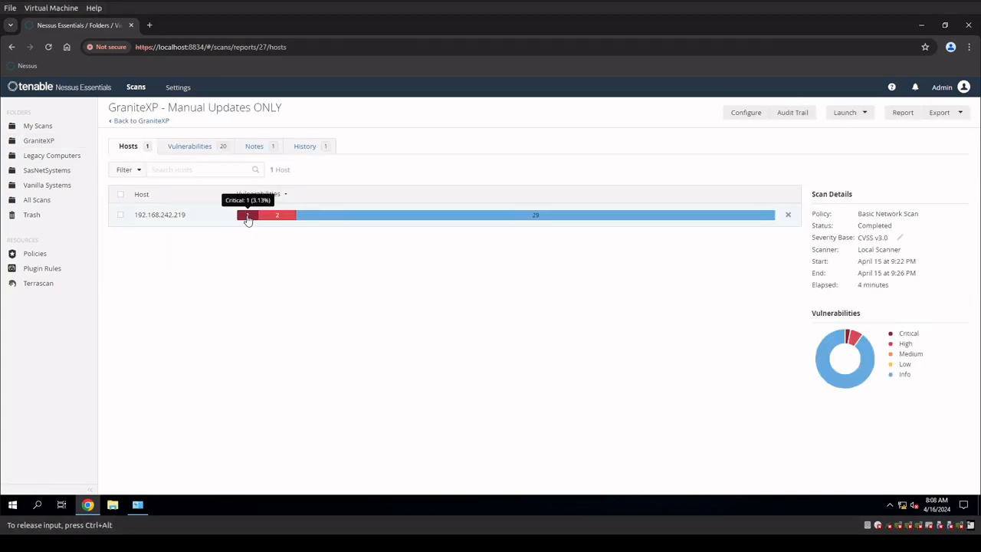
{"action": "mouse_move", "coordinate": [280, 221]}
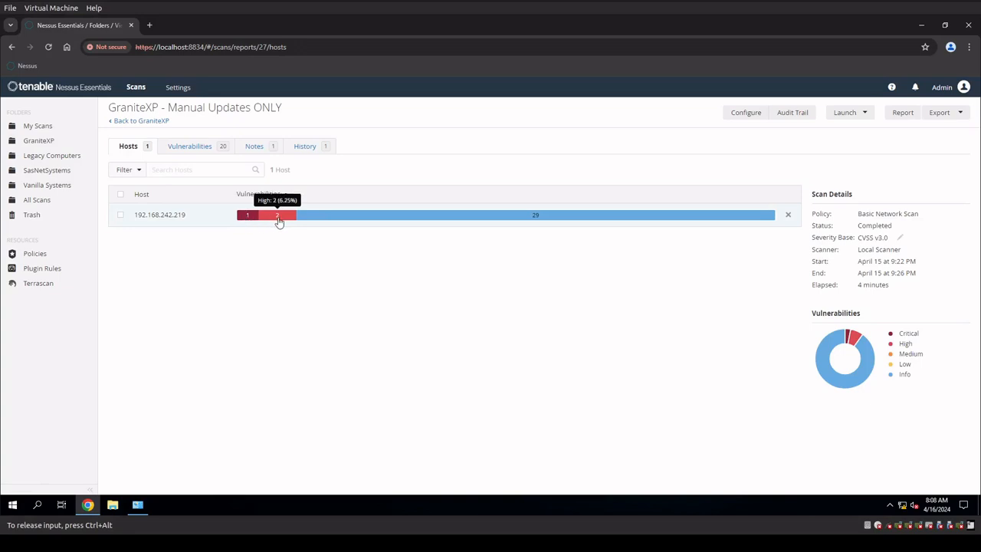
{"action": "mouse_move", "coordinate": [315, 221]}
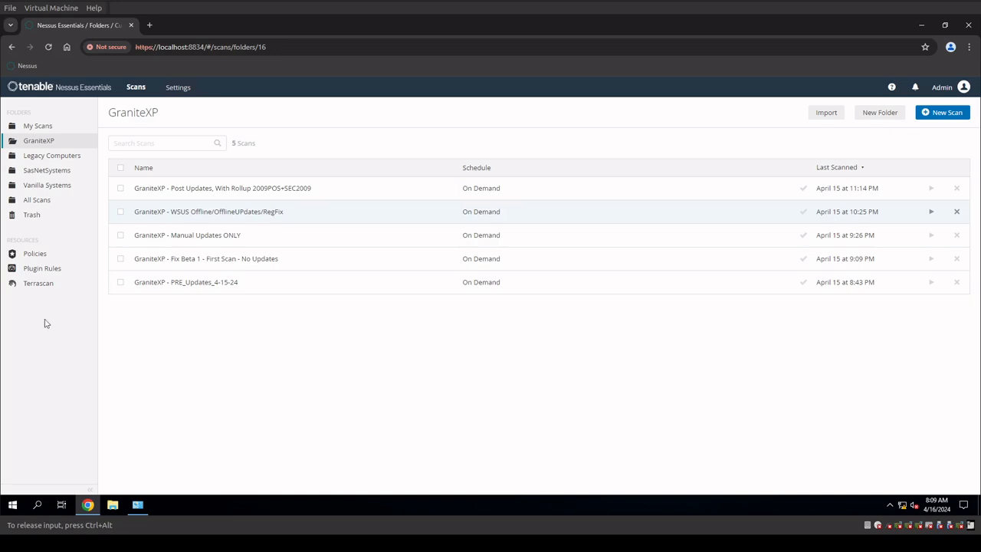
Open the GraniteXP - WSUS Offline/OfflineUPdates/RegFix scan and check the host's severity breakdown.
{"action": "left_click", "coordinate": [291, 214]}
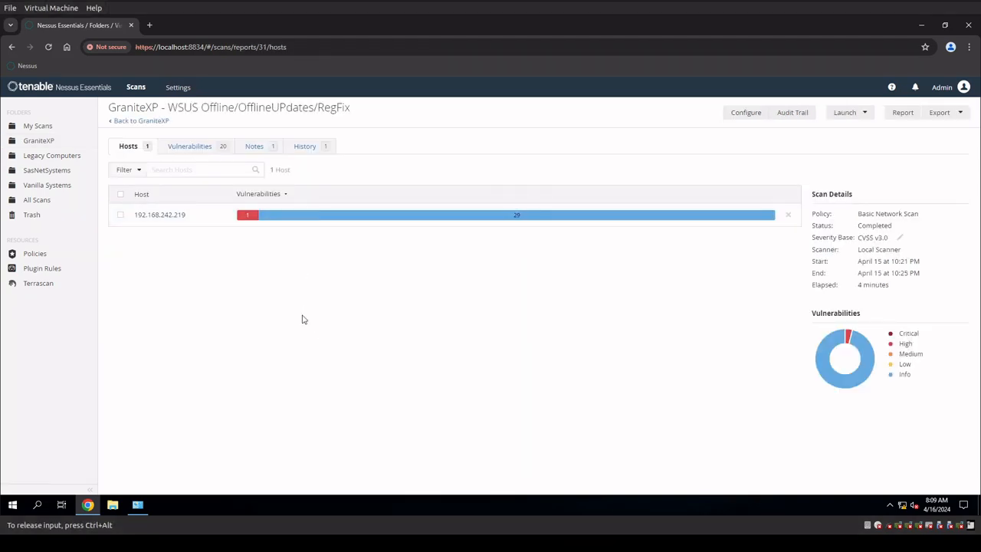
{"action": "mouse_move", "coordinate": [244, 219]}
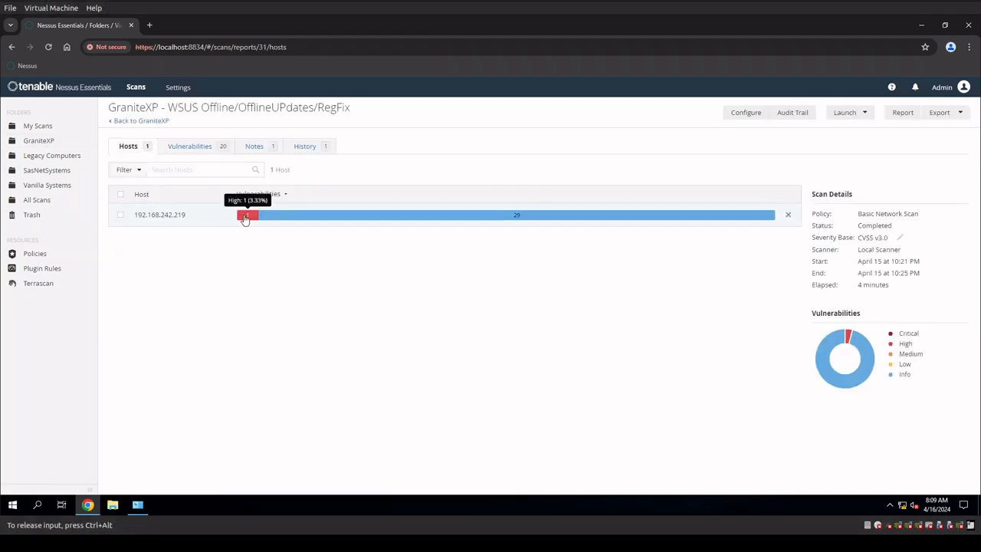
{"action": "mouse_move", "coordinate": [386, 215]}
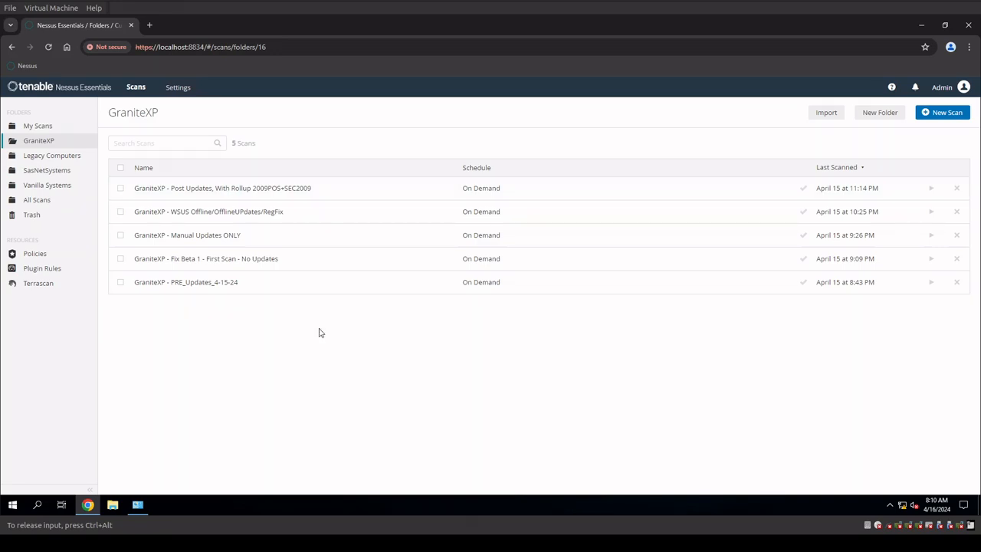
Check the severity breakdown of the Post Updates, With Rollup 2009POS+SEC2009 scan and open its host's vulnerability list.
{"action": "left_click", "coordinate": [233, 192]}
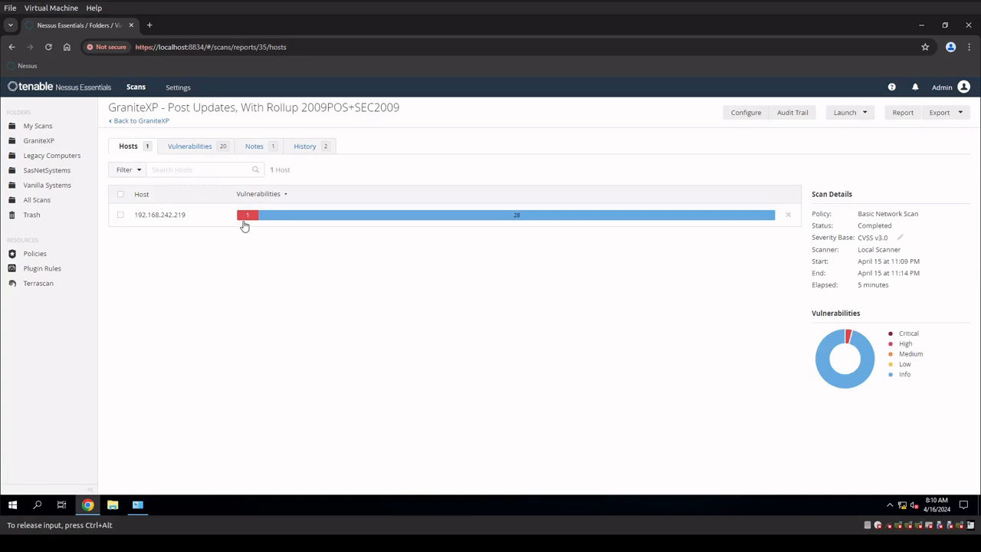
{"action": "mouse_move", "coordinate": [244, 223]}
{"action": "mouse_move", "coordinate": [410, 219]}
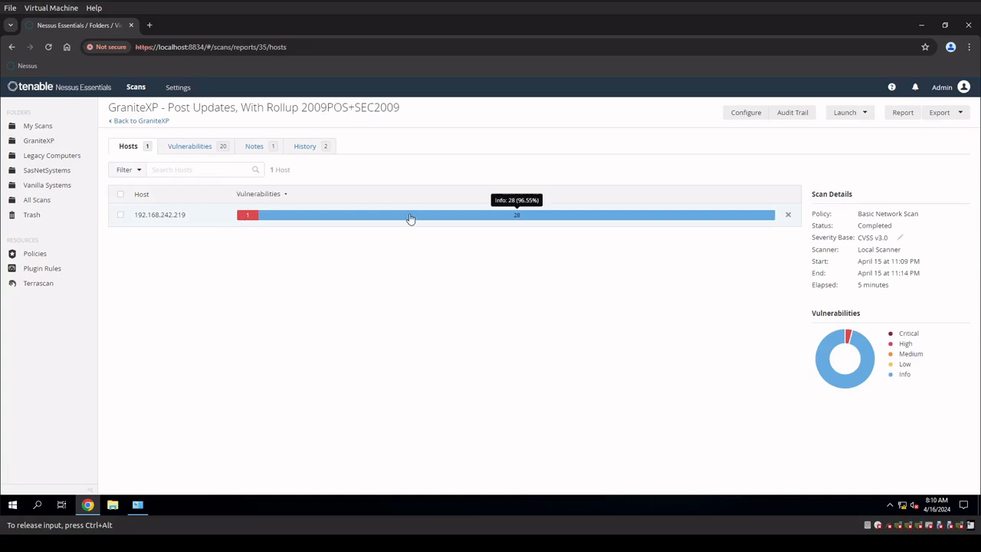
{"action": "left_click", "coordinate": [249, 219]}
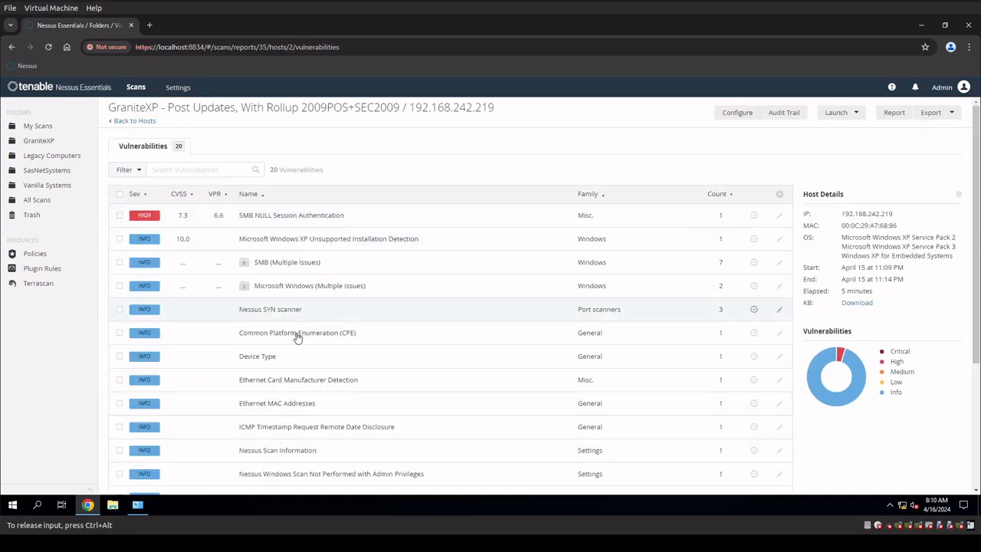
Read the SMB NULL Session Authentication finding's details, highlighting the browser pipe in the output and checking its risk and CVE references.
{"action": "left_click", "coordinate": [273, 217]}
{"action": "scroll", "coordinate": [296, 320], "scroll_direction": "down", "scroll_amount": 1}
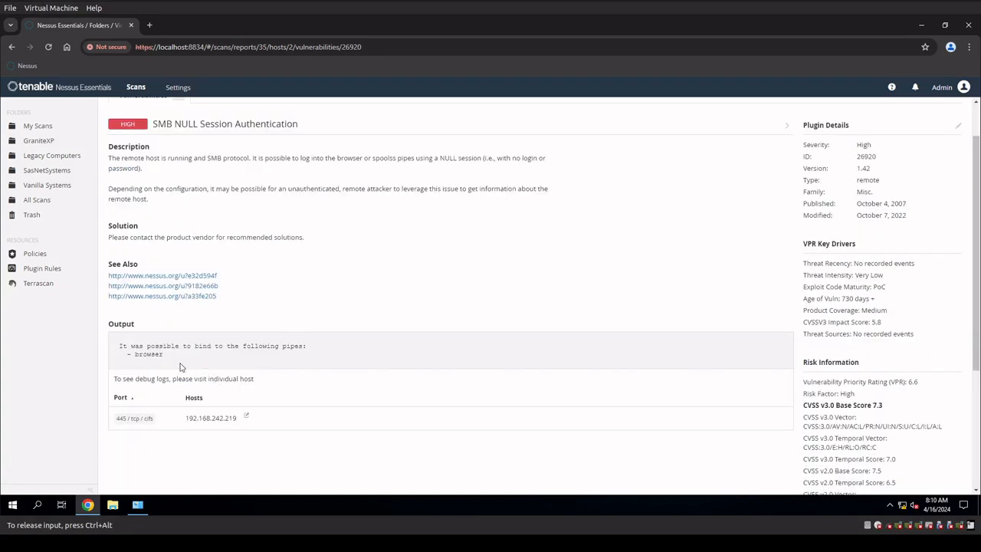
{"action": "left_click_drag", "start_coordinate": [165, 356], "coordinate": [122, 354]}
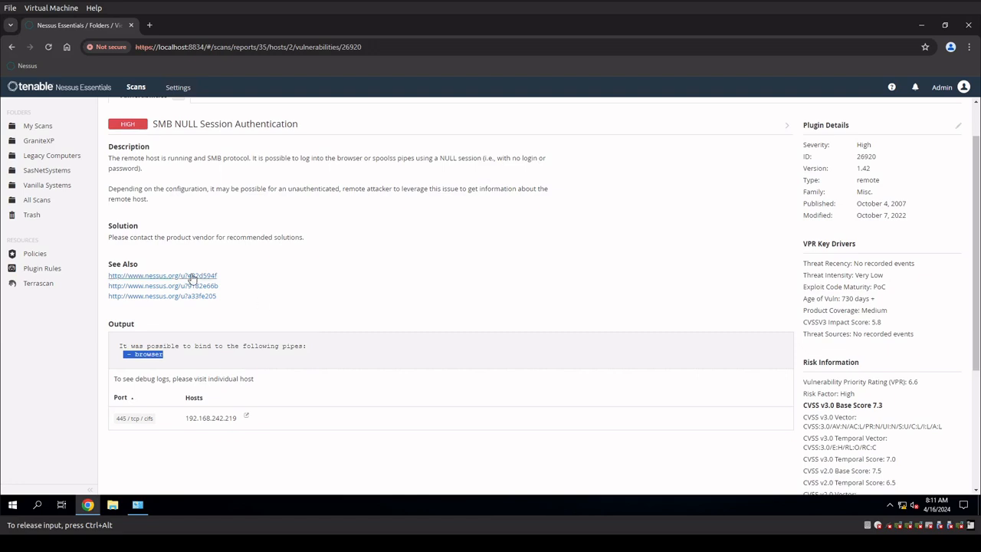
{"action": "scroll", "coordinate": [834, 361], "scroll_direction": "down", "scroll_amount": 3}
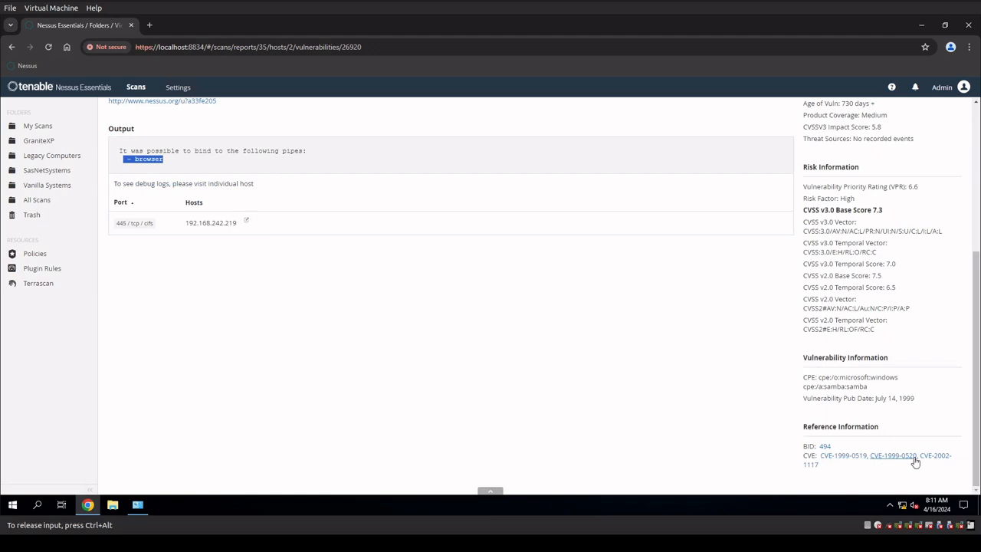
{"action": "scroll", "coordinate": [736, 328], "scroll_direction": "up", "scroll_amount": 3}
{"action": "scroll", "coordinate": [736, 329], "scroll_direction": "up", "scroll_amount": 1}
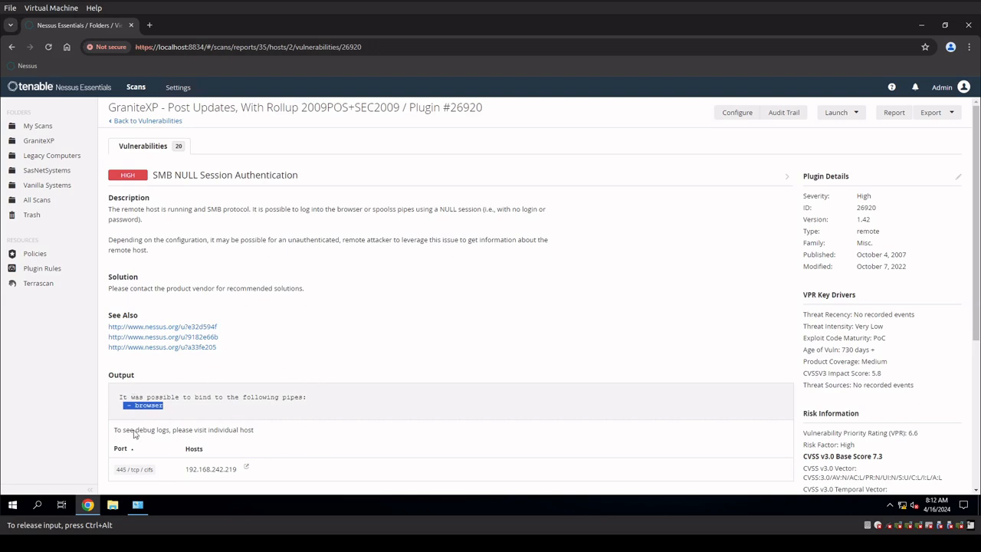
Return to the host's vulnerability list and look through all of its informational findings.
{"action": "left_click", "coordinate": [157, 122]}
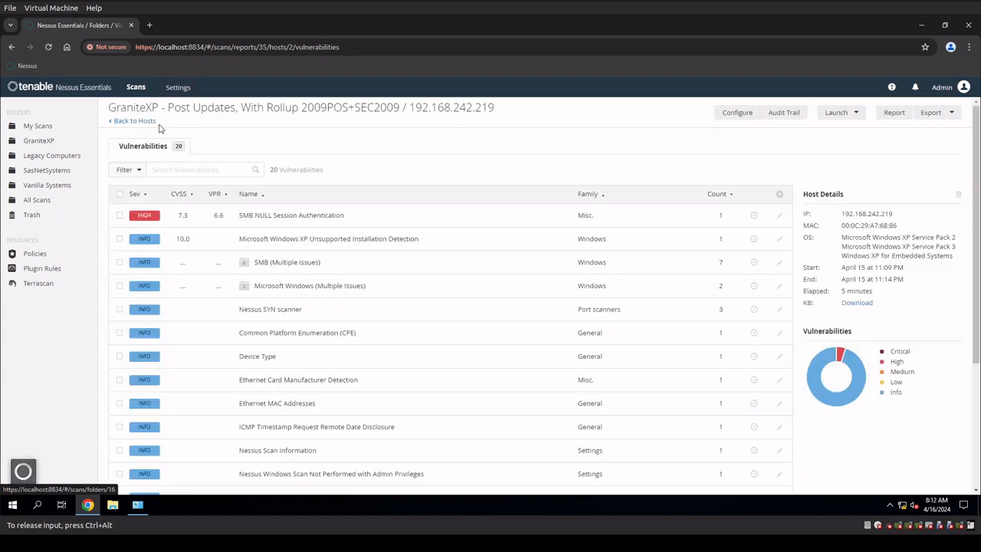
{"action": "scroll", "coordinate": [389, 328], "scroll_direction": "down", "scroll_amount": 1}
{"action": "scroll", "coordinate": [390, 322], "scroll_direction": "down", "scroll_amount": 3}
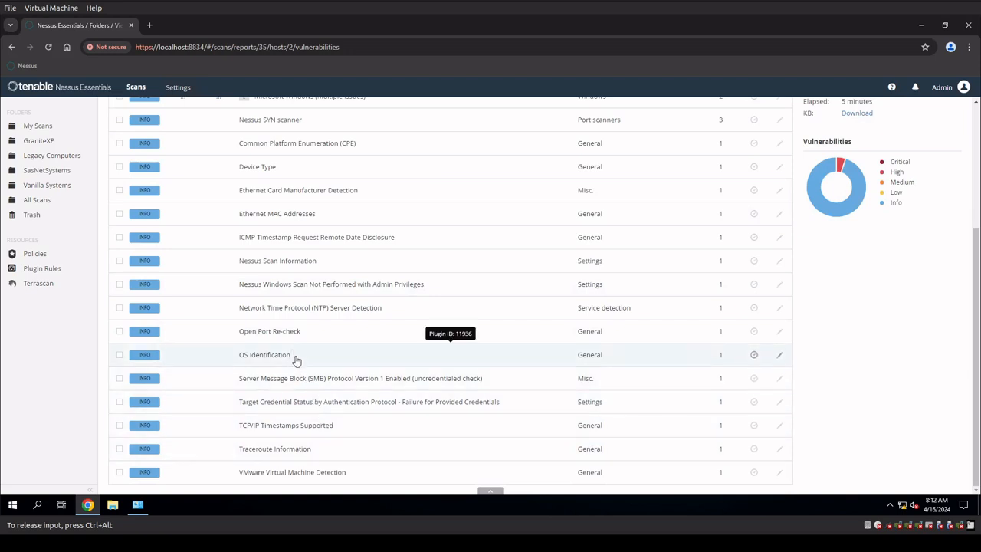
{"action": "scroll", "coordinate": [297, 361], "scroll_direction": "up", "scroll_amount": 3}
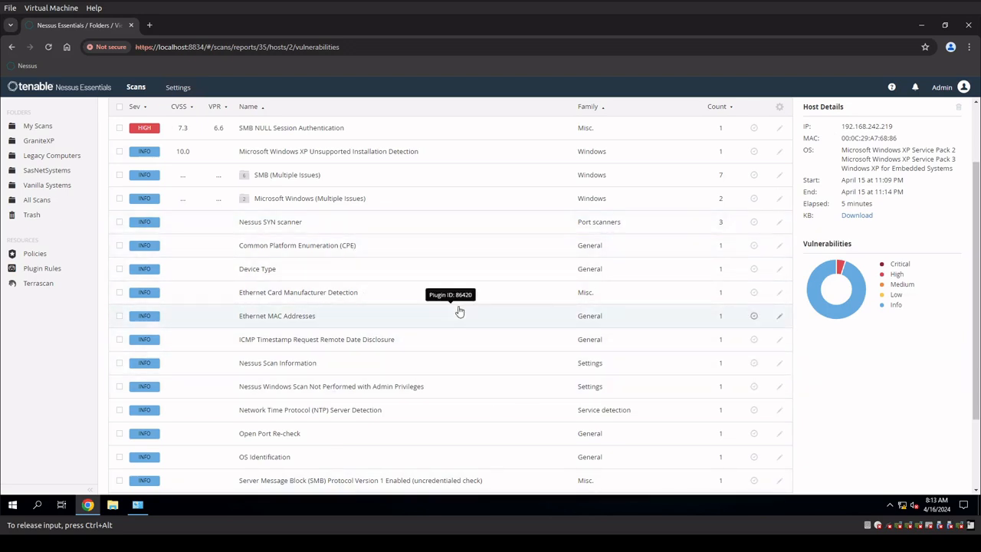
{"action": "scroll", "coordinate": [251, 372], "scroll_direction": "up", "scroll_amount": 2}
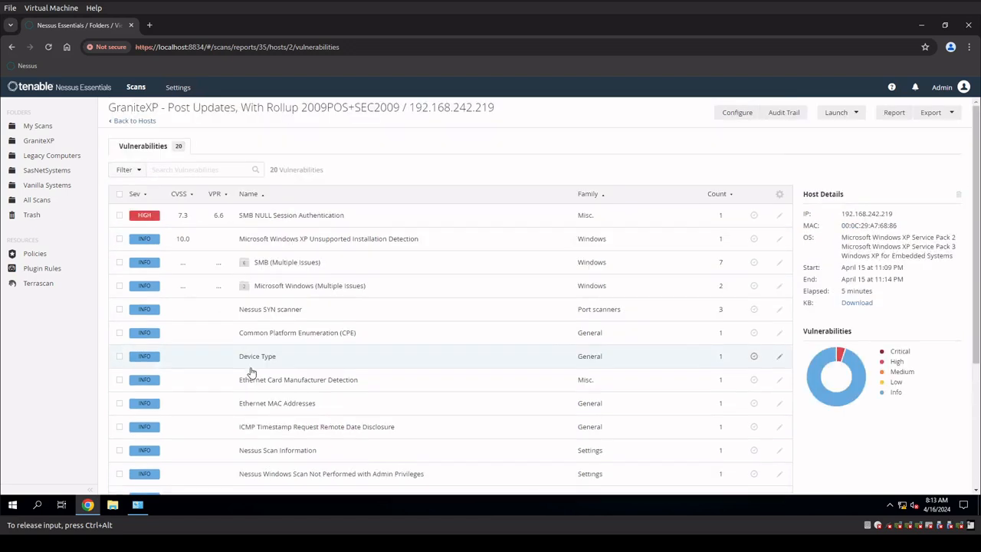
Open the Windows XP - Full Updates and GPO scan in the Legacy Computers folder and check its history and vulnerability list.
{"action": "left_click", "coordinate": [136, 121]}
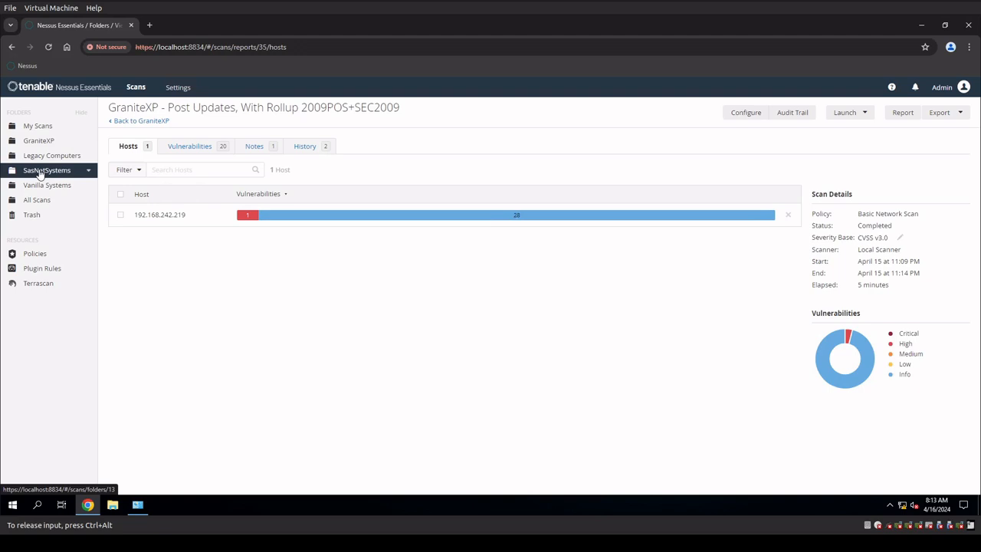
{"action": "left_click", "coordinate": [42, 156]}
{"action": "left_click", "coordinate": [230, 189]}
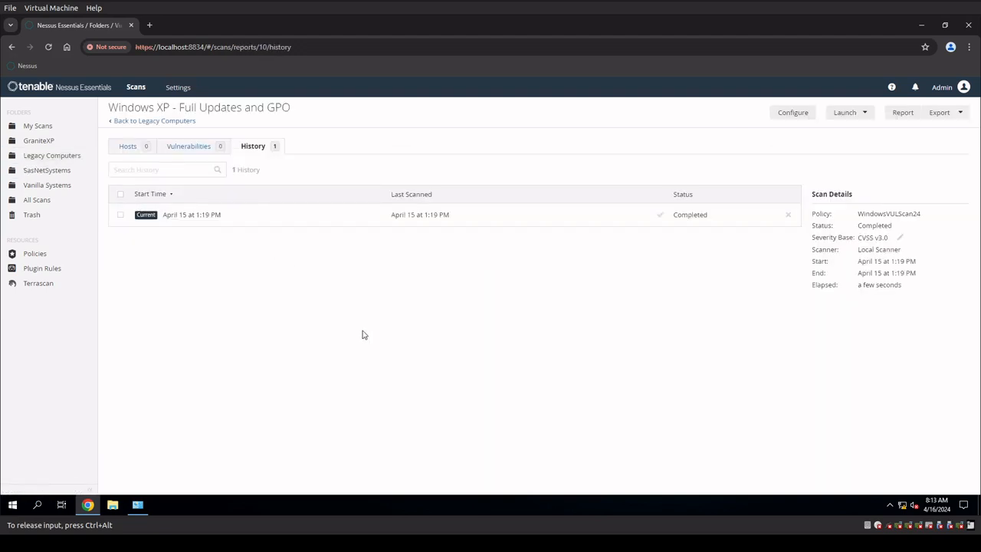
{"action": "left_click", "coordinate": [202, 149]}
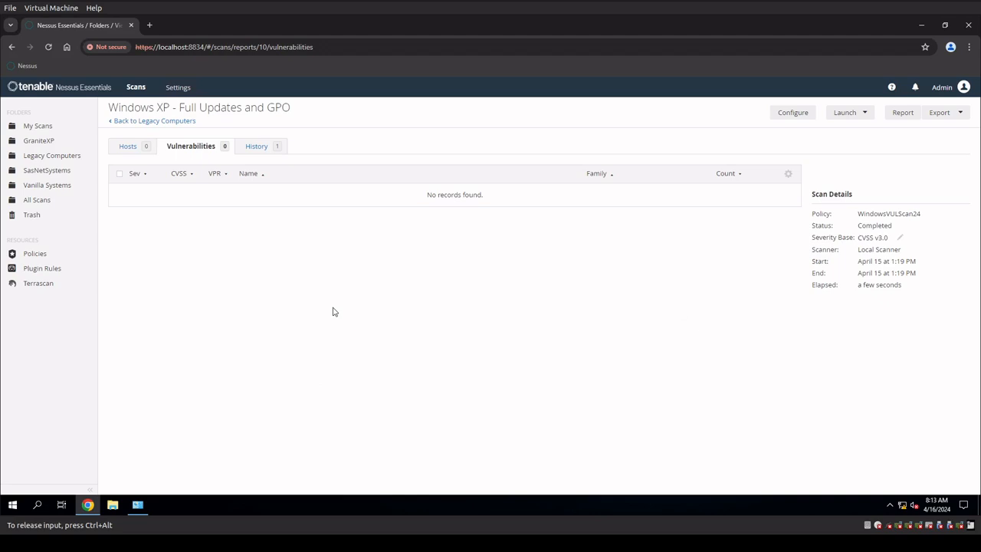
Return to the GraniteXP folder and review the host severity breakdown of the Post Updates, With Rollup 2009POS+SEC2009 scan.
{"action": "left_click", "coordinate": [45, 144]}
{"action": "left_click", "coordinate": [240, 192]}
{"action": "mouse_move", "coordinate": [247, 216]}
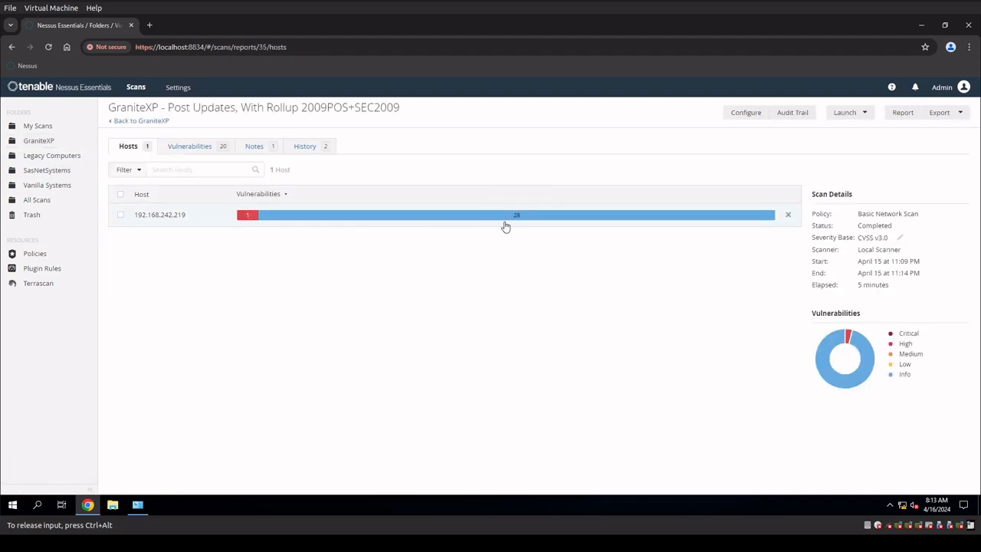
{"action": "mouse_move", "coordinate": [505, 224]}
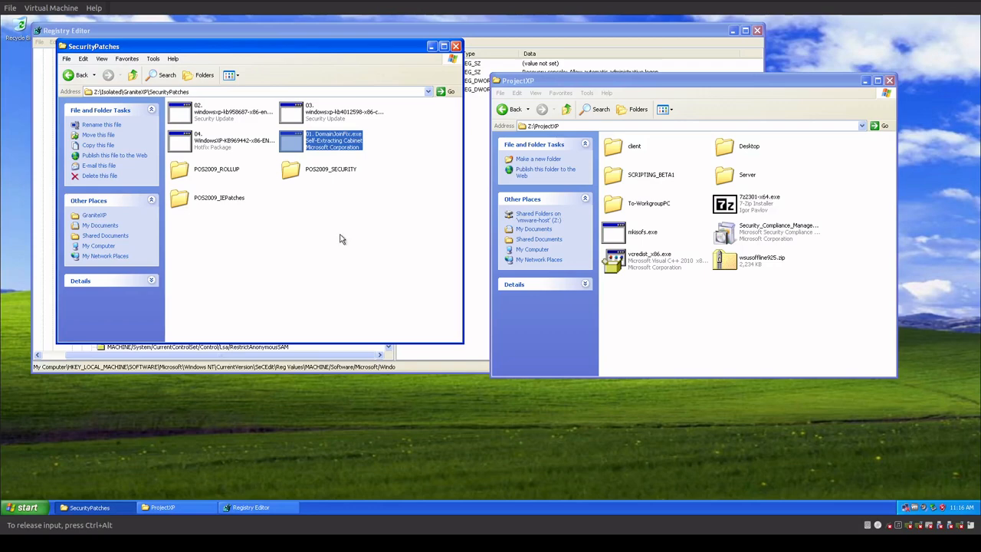
In the Windows XP machine, shift the SecurityPatches window lower on the desktop and open Windows Task Manager.
{"action": "left_click_drag", "start_coordinate": [346, 52], "coordinate": [340, 153]}
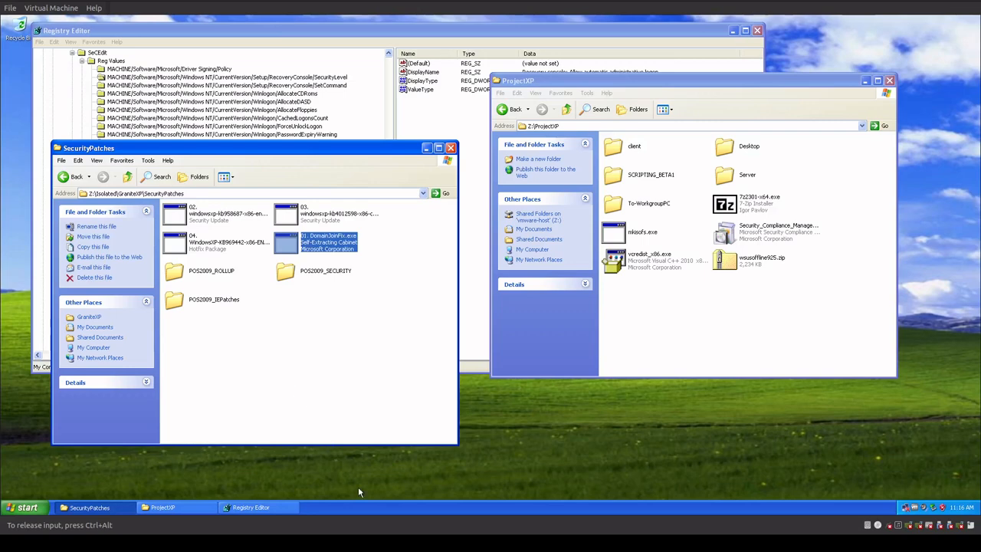
{"action": "right_click", "coordinate": [375, 512]}
{"action": "left_click", "coordinate": [395, 480]}
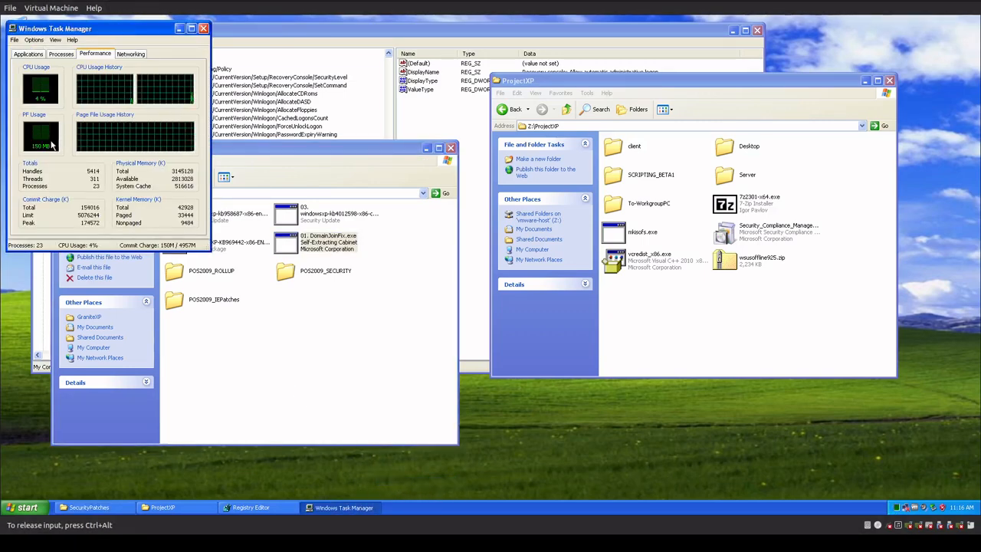
Close the Registry Editor, ProjectXP and SecurityPatches windows and move Task Manager further into the desktop to view its performance figures.
{"action": "left_click", "coordinate": [757, 30]}
{"action": "left_click", "coordinate": [889, 79]}
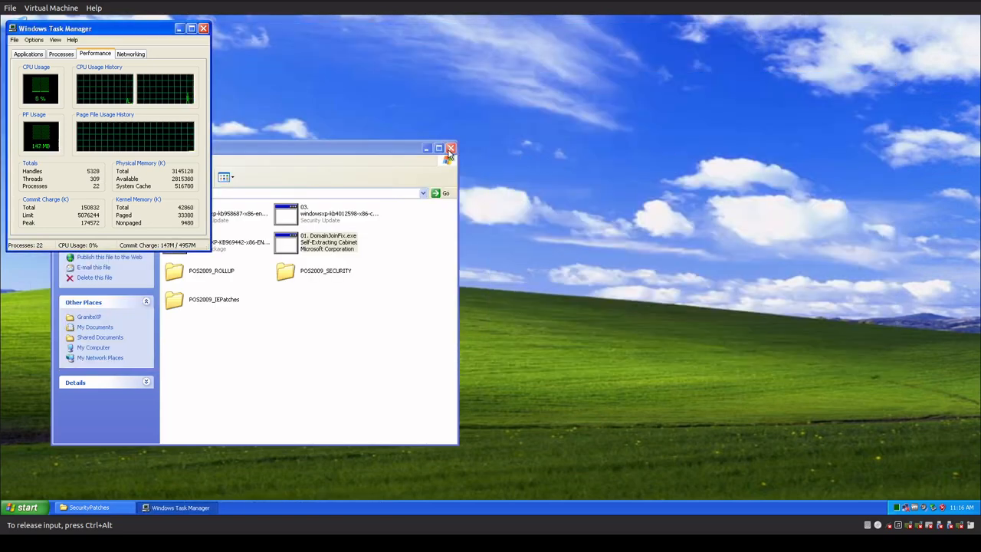
{"action": "left_click", "coordinate": [451, 148]}
{"action": "left_click_drag", "start_coordinate": [115, 28], "coordinate": [234, 162]}
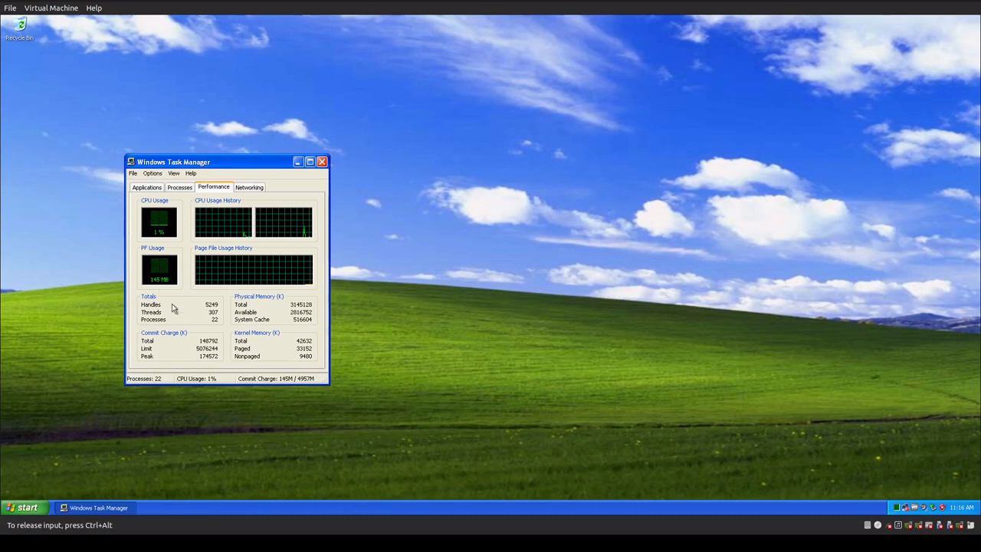